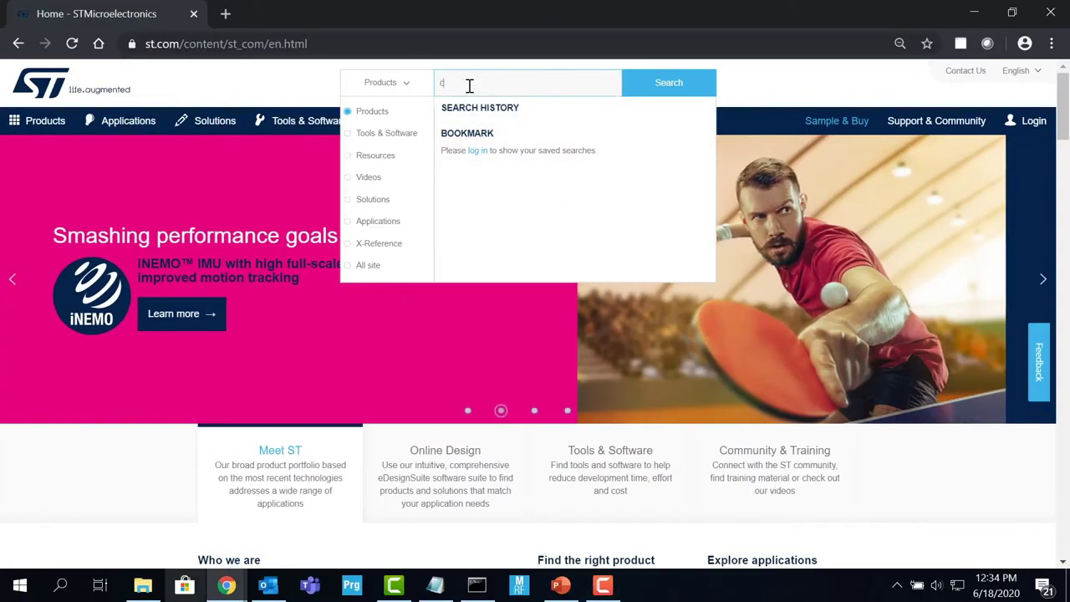
# Search 'cubemx' to view the STM32CubeMX page, then search 'Cubeide' and open STM32CubeIDE.
pyautogui.write('ubemx')
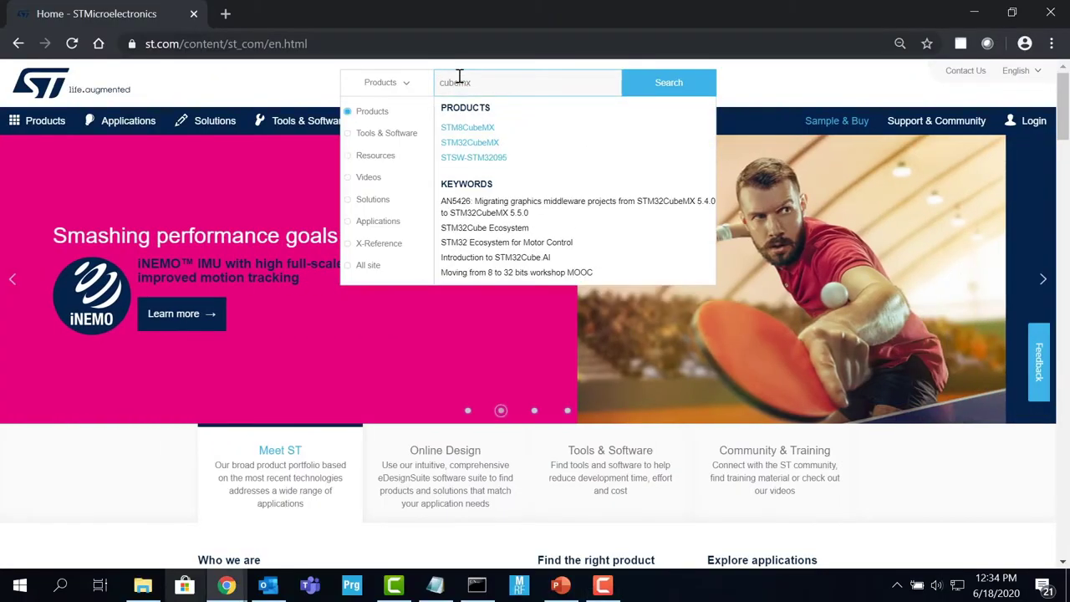
pyautogui.click(471, 143)
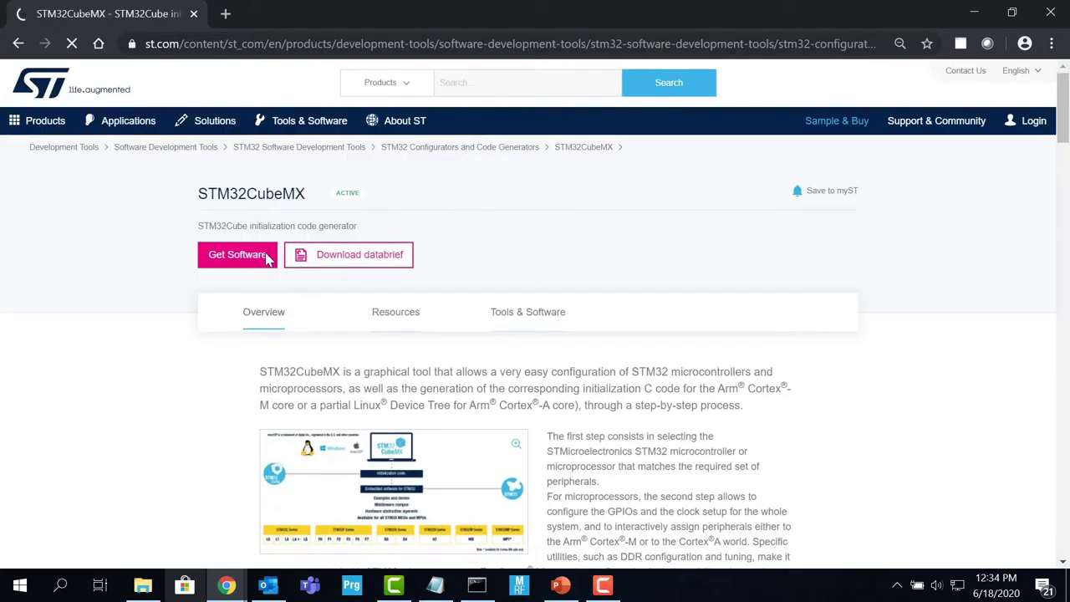
pyautogui.hotkey('alt', 'Left')
pyautogui.click(441, 85)
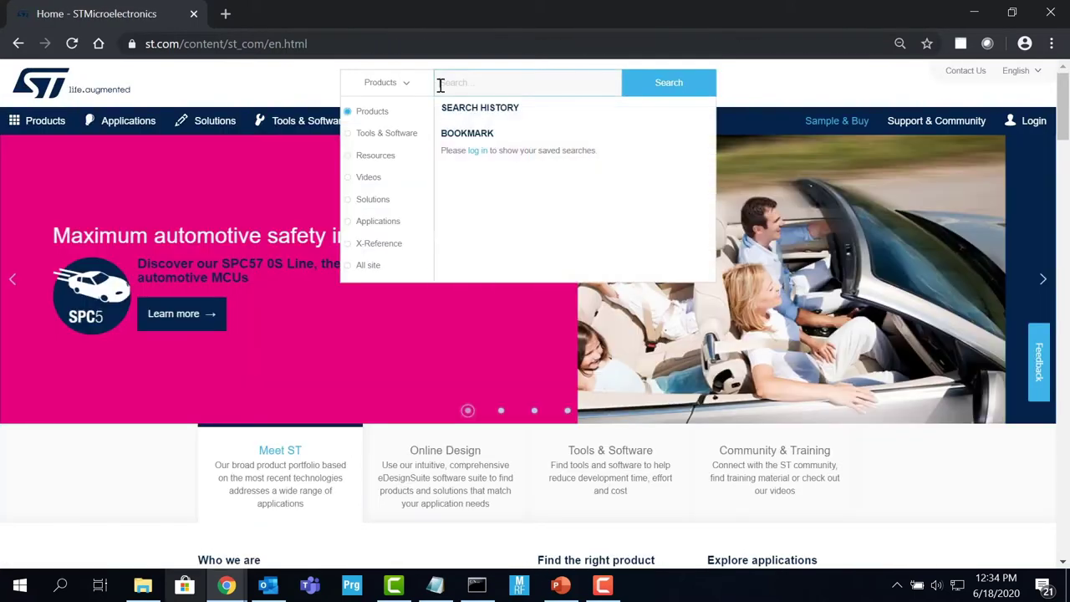
pyautogui.write('Cubeide')
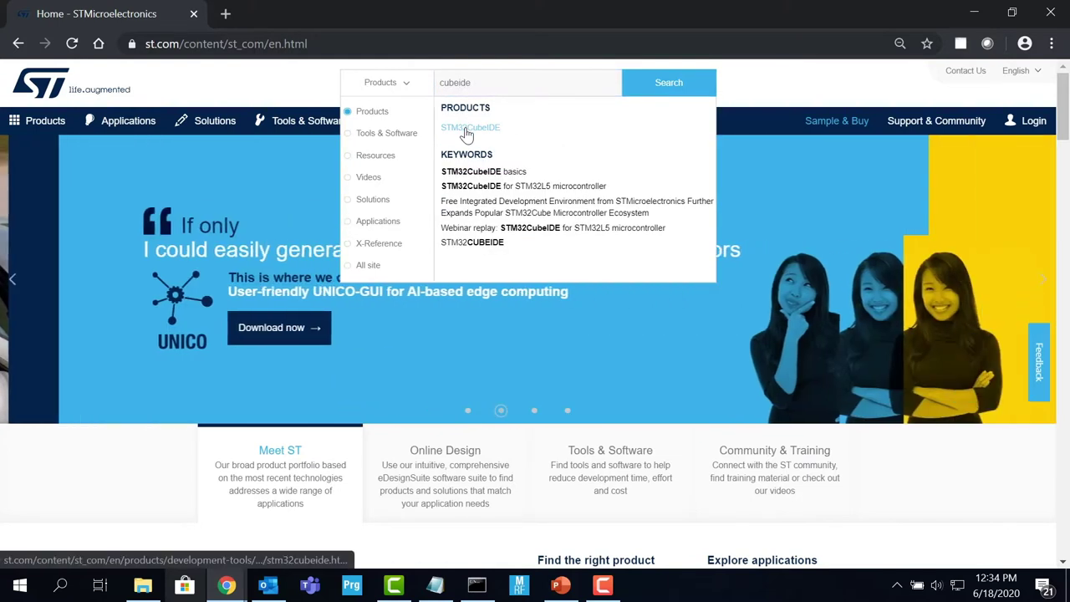
pyautogui.click(466, 130)
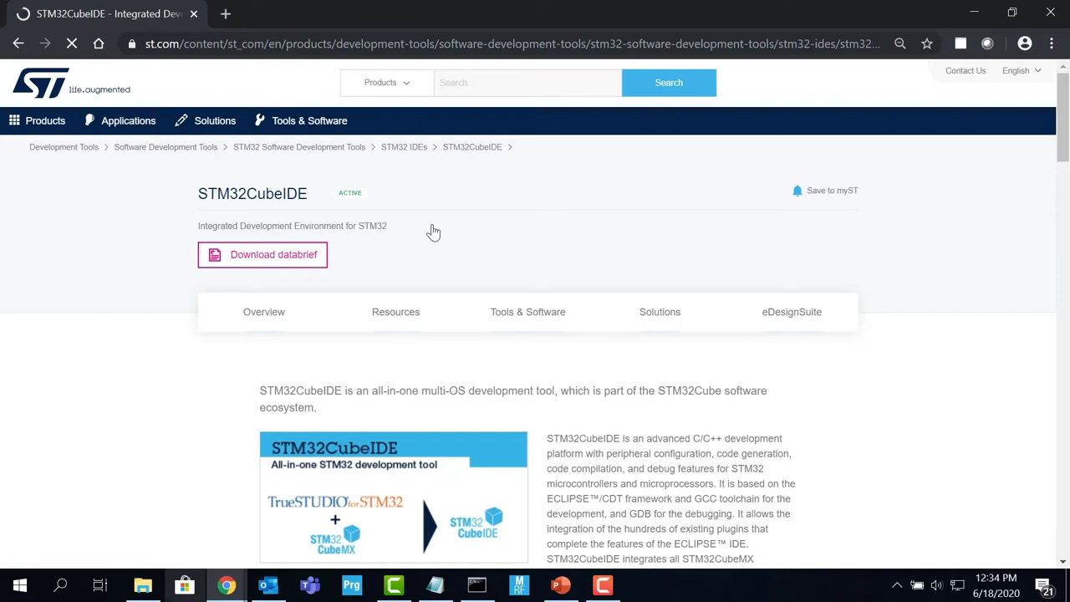
# Search 'cubepro' and open the STM32CubeProg product page.
pyautogui.hotkey('alt', 'Left')
pyautogui.click(471, 85)
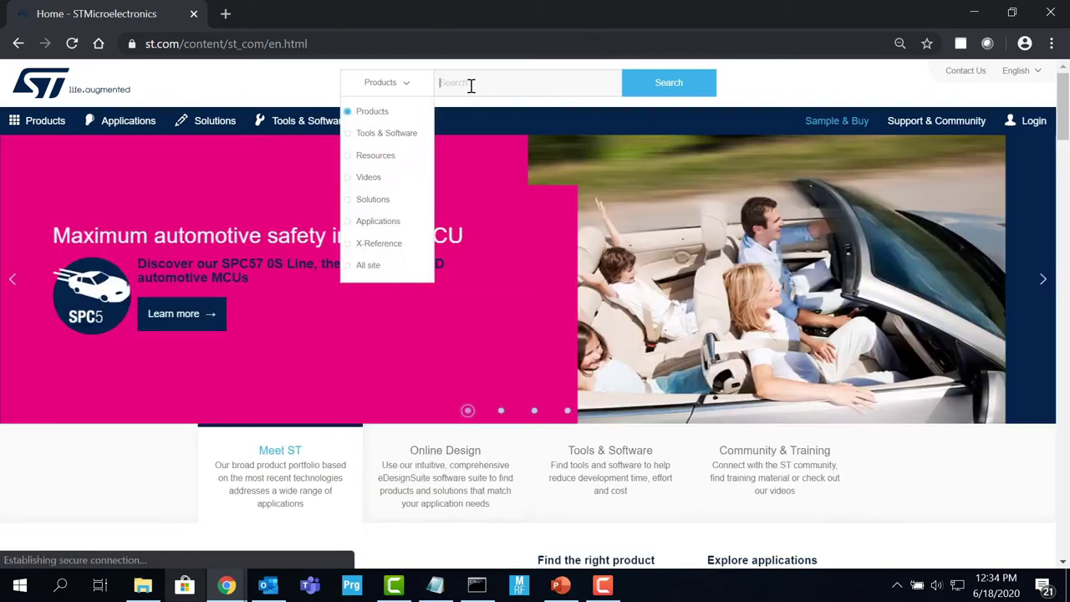
pyautogui.write('cubepro')
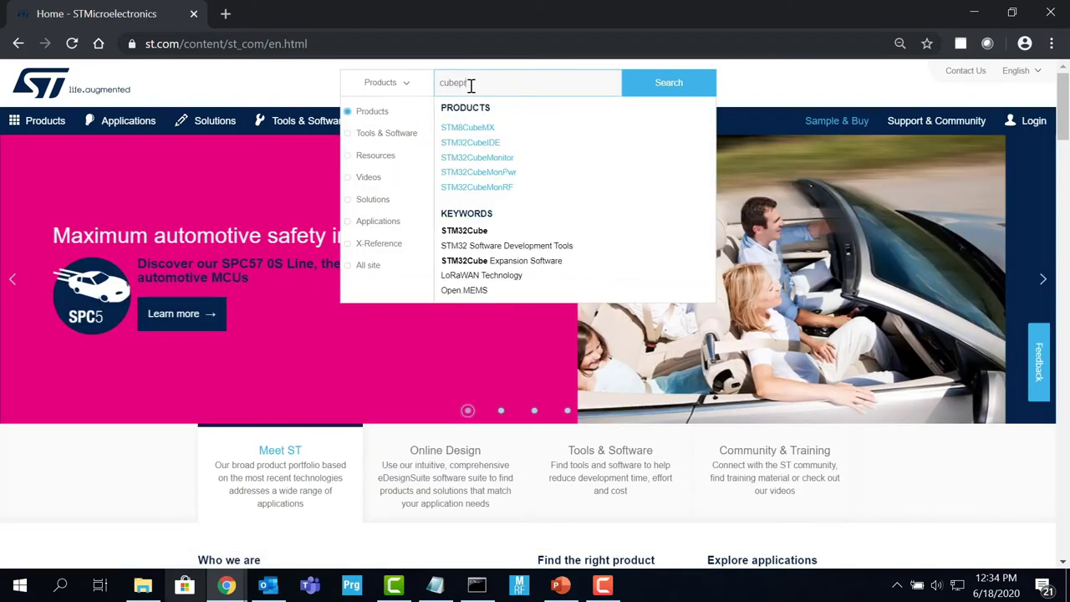
pyautogui.click(477, 129)
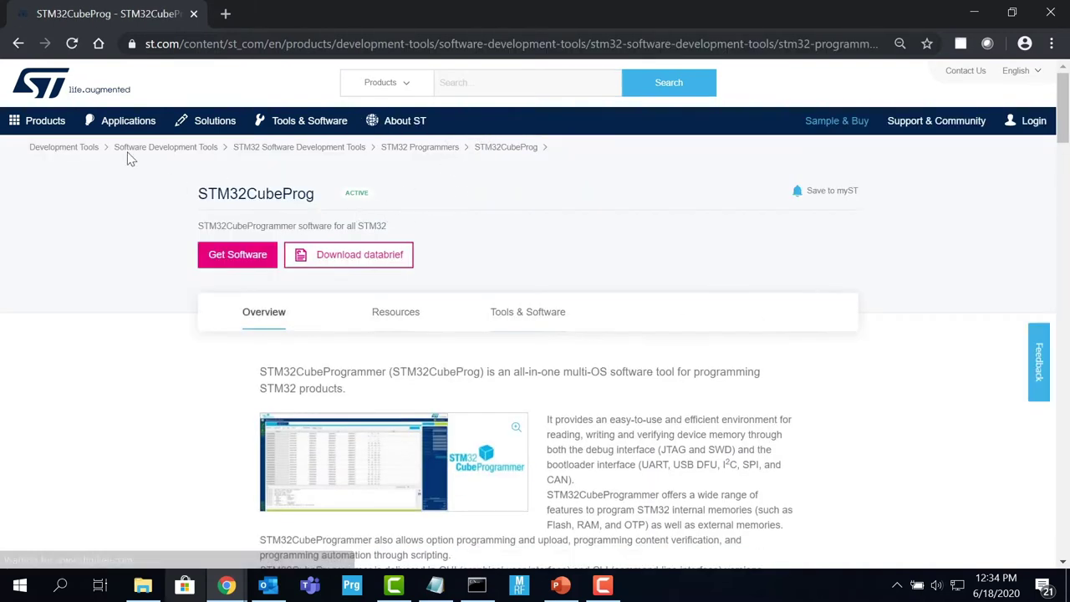
# From the home page, search 'cubemo' and open the STM32CubeMonRF product page.
pyautogui.click(98, 93)
pyautogui.click(491, 86)
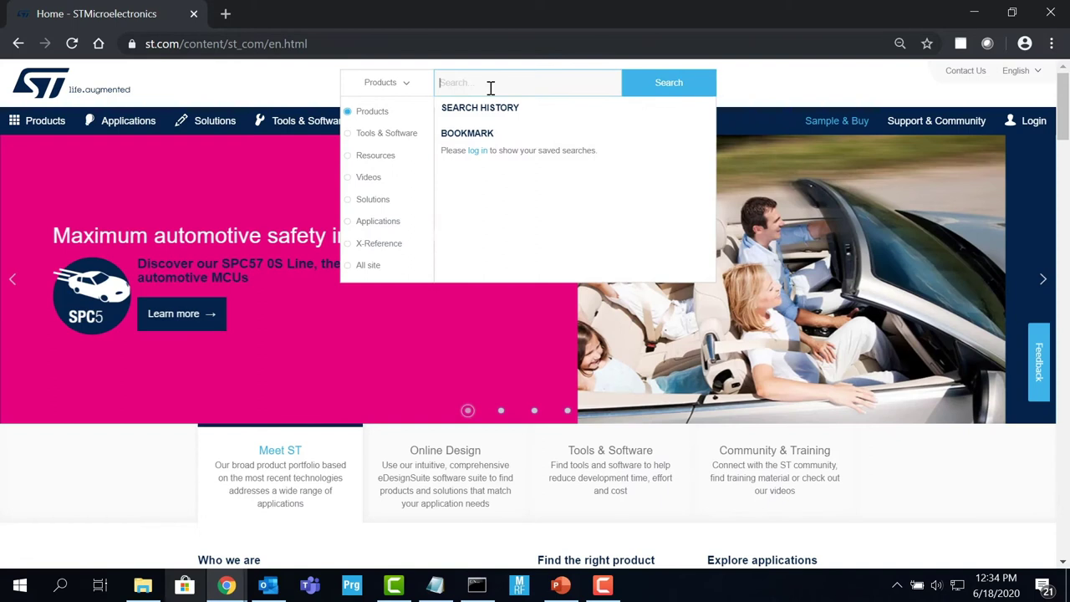
pyautogui.write('cubemo')
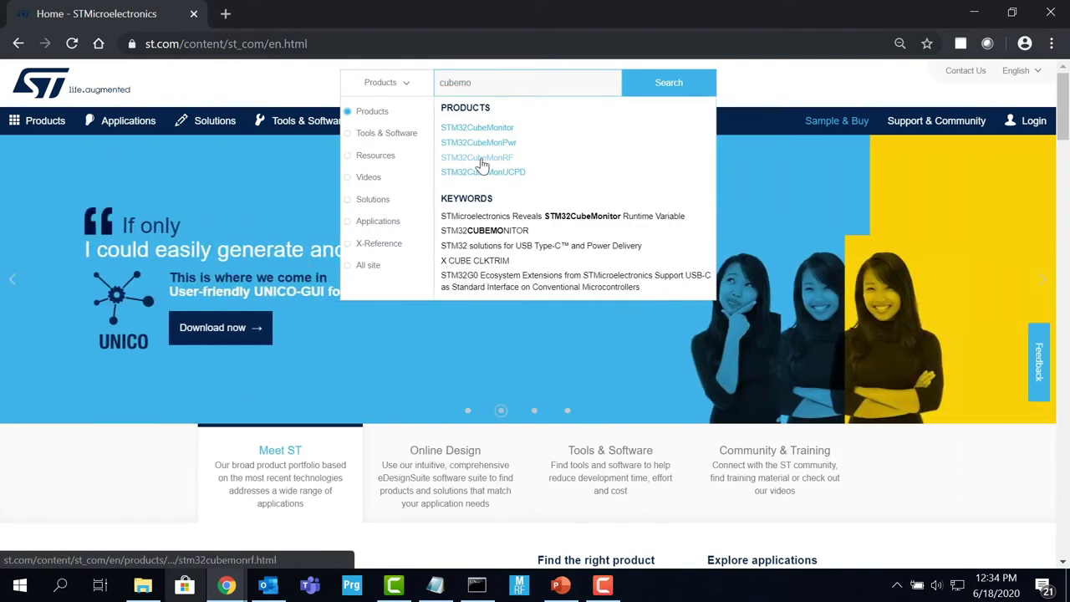
pyautogui.click(480, 158)
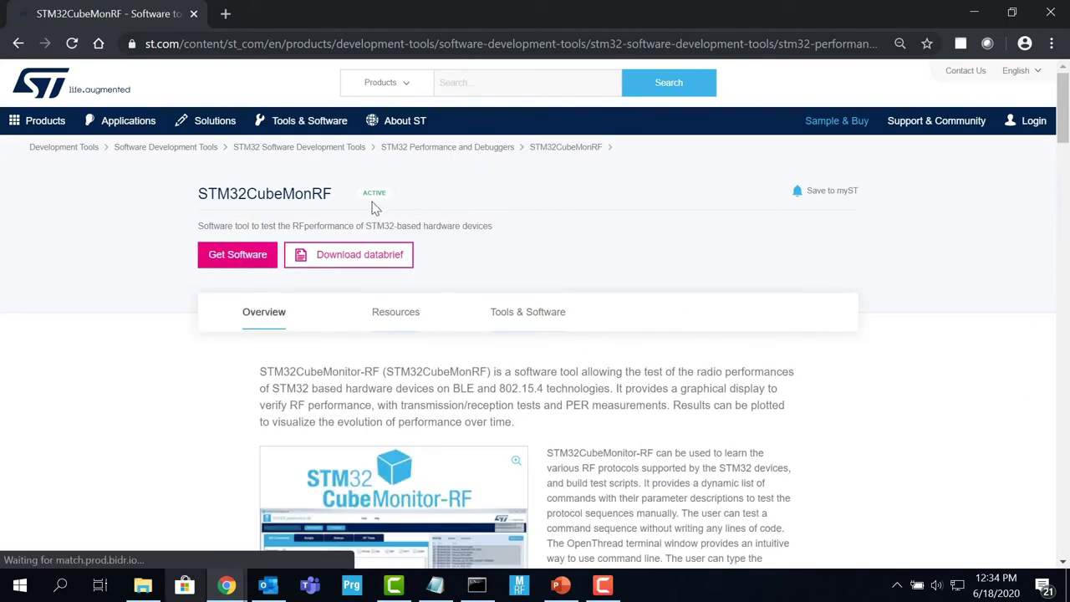
# Search 'cubemo' again to open STM32CubeMonPwr, then return to the ST home page search.
pyautogui.hotkey('alt', 'Left')
pyautogui.click(451, 84)
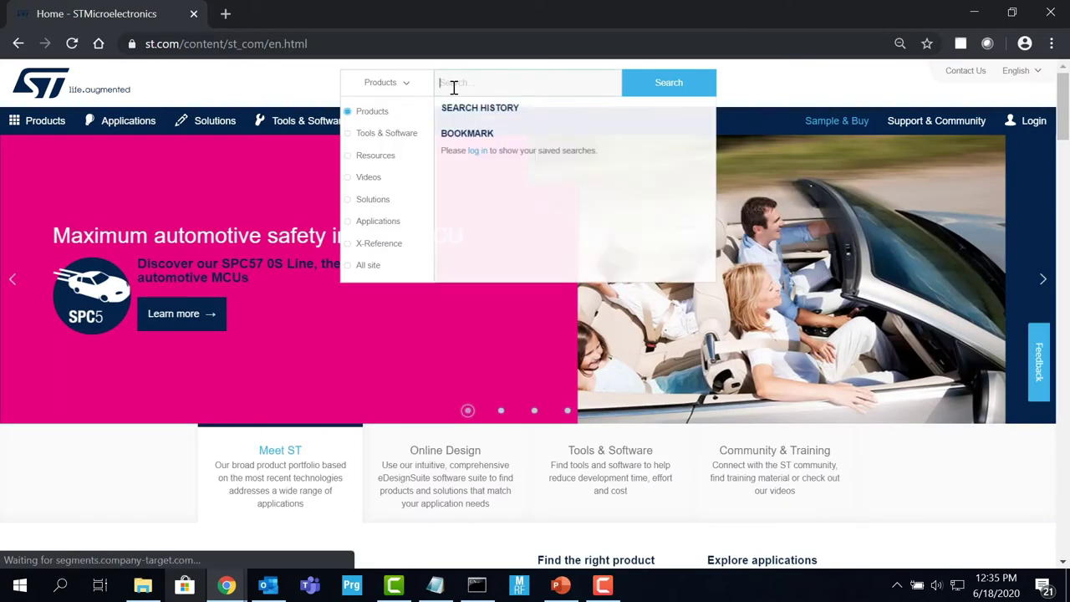
pyautogui.write('cubemo')
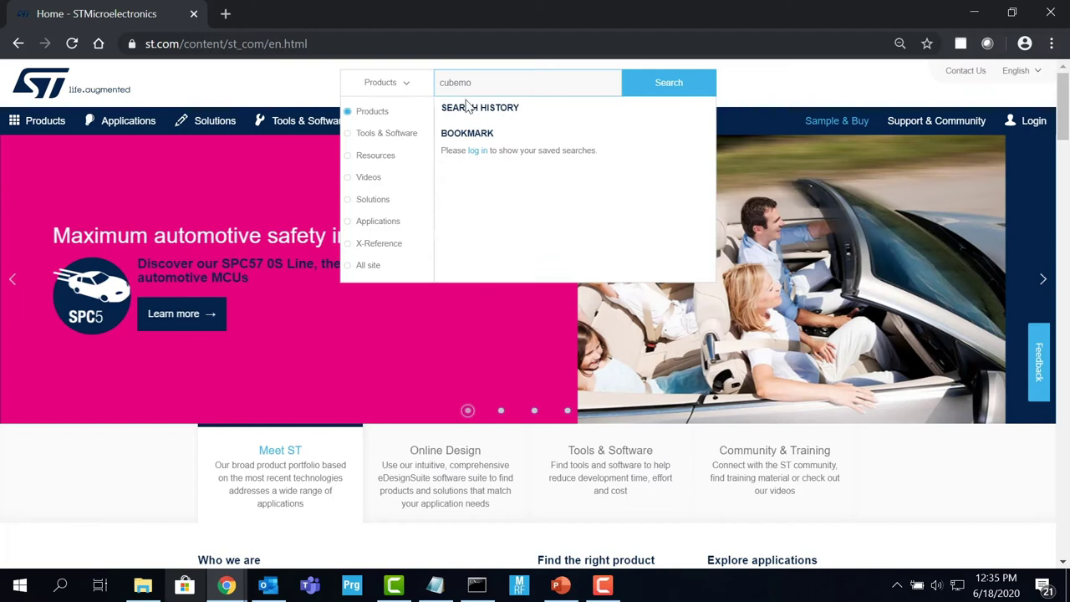
pyautogui.click(479, 143)
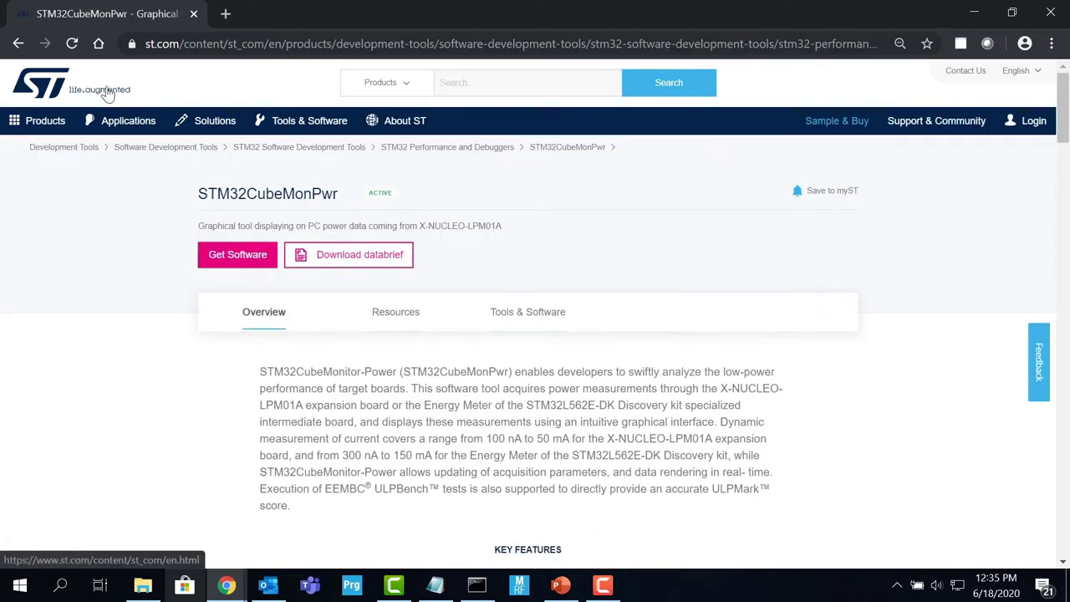
pyautogui.click(102, 93)
pyautogui.click(513, 80)
# Search 'cubewb' and open the STM32CubeWB page.
pyautogui.write('cubewb')
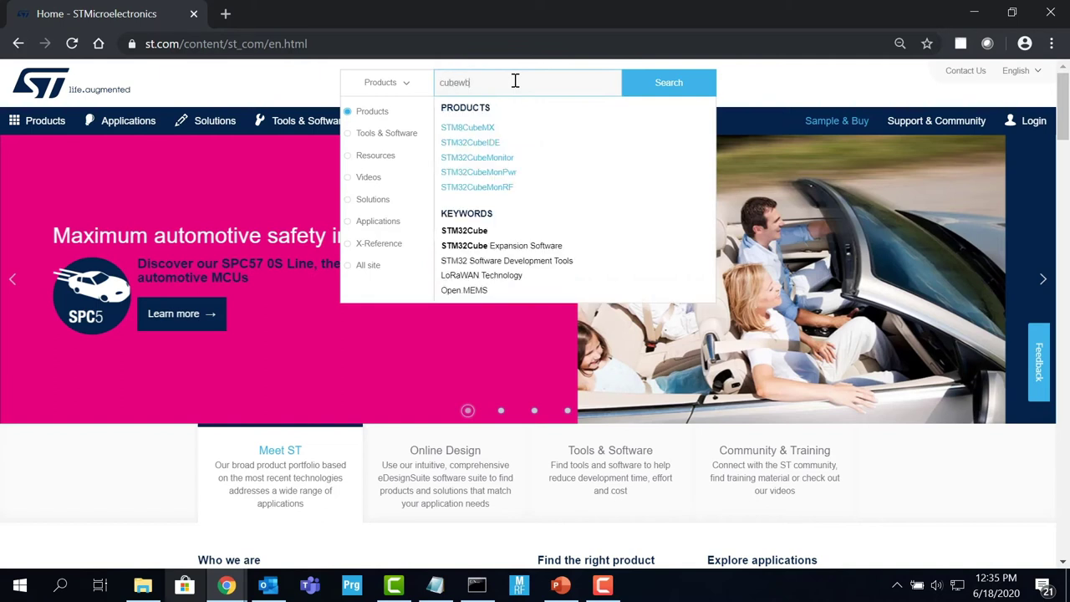
pyautogui.click(483, 127)
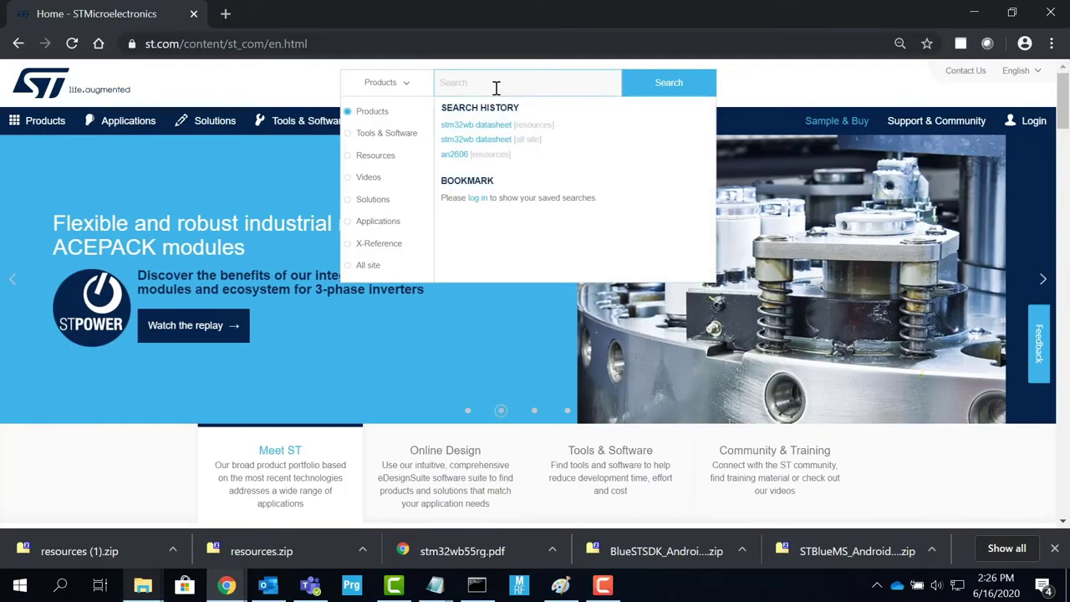
# Search 'p-nucleo-wb', open P-NUCLEO-WB55 and show its embedded software list.
pyautogui.write('p-nucleo-wb55')
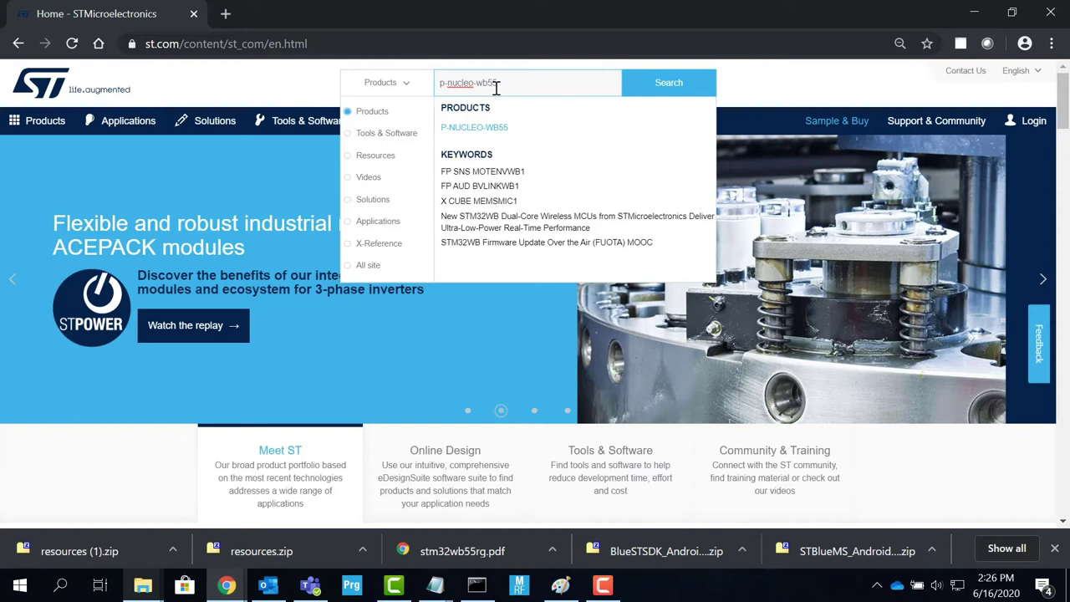
pyautogui.click(474, 127)
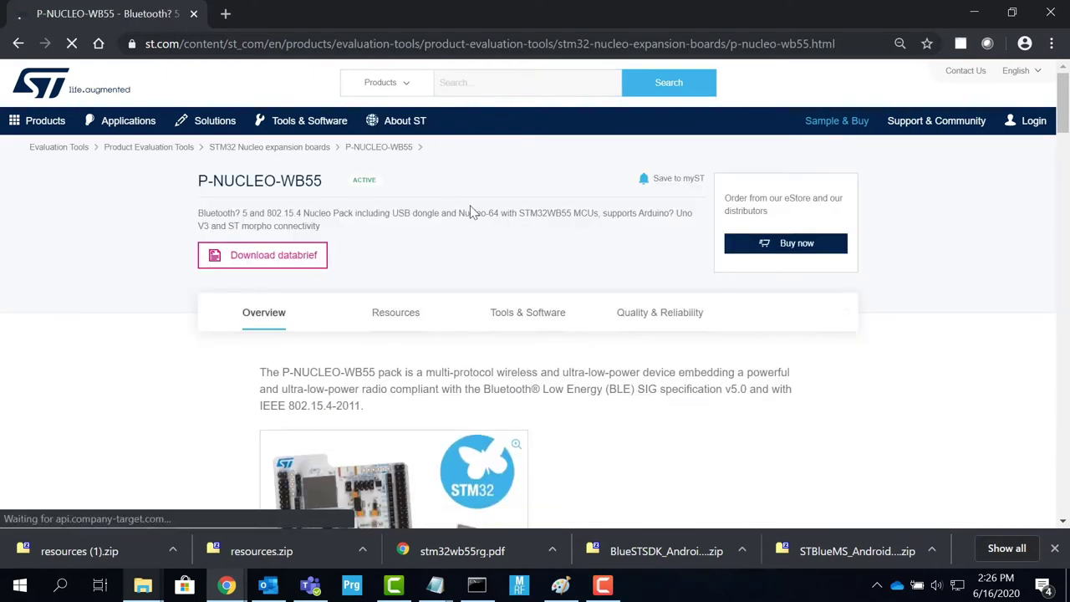
pyautogui.click(527, 312)
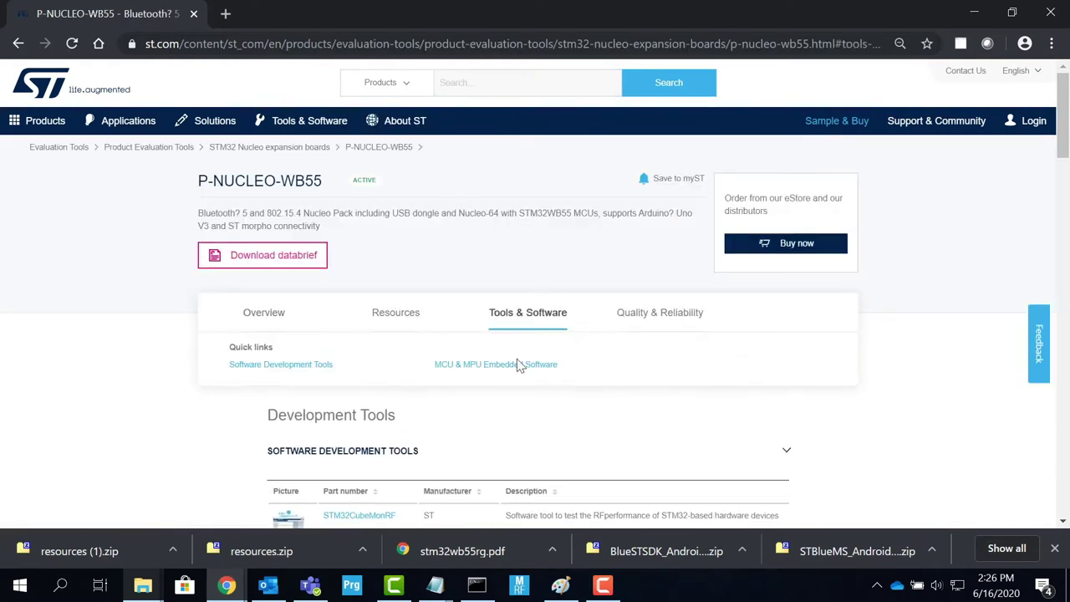
pyautogui.click(490, 365)
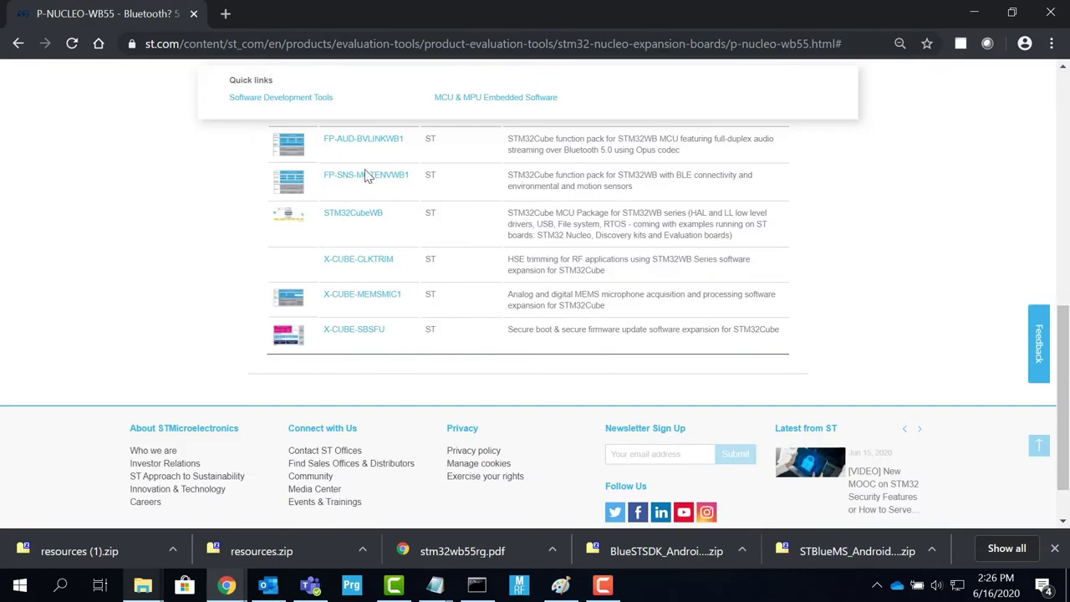
# View FP-SNS-MOTENVWB1's downloads in a new tab, close it, then open X-CUBE-SBSFU.
pyautogui.rightClick(358, 178)
pyautogui.click(380, 192)
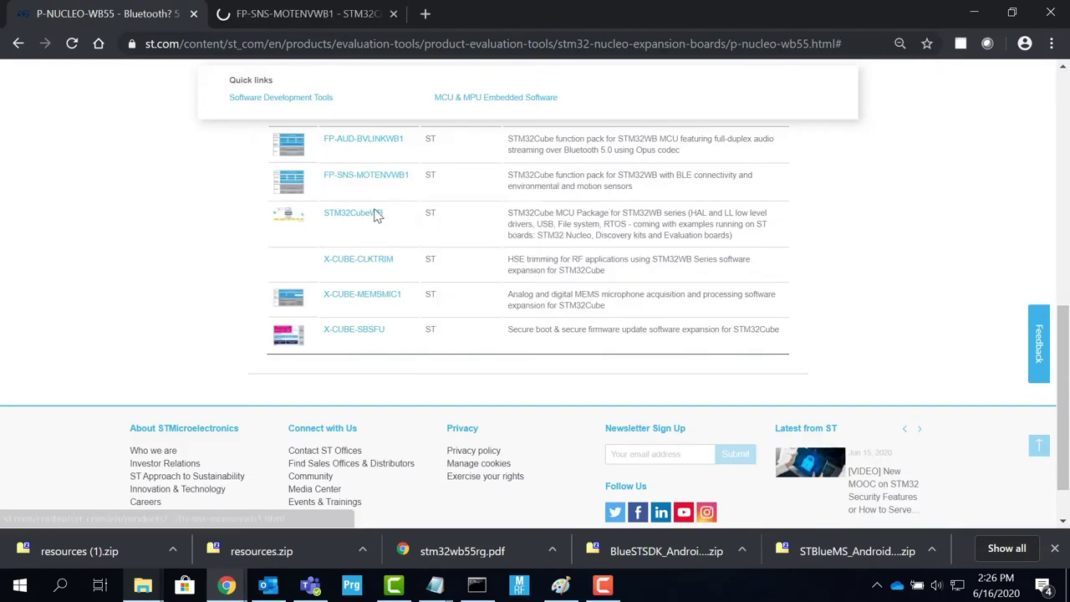
pyautogui.click(311, 17)
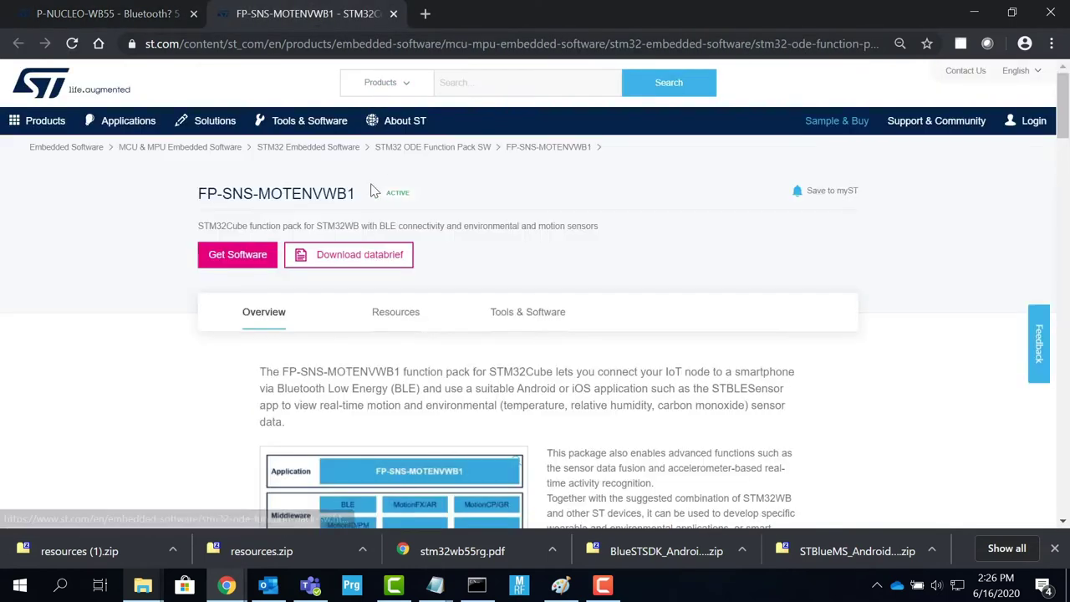
pyautogui.click(261, 258)
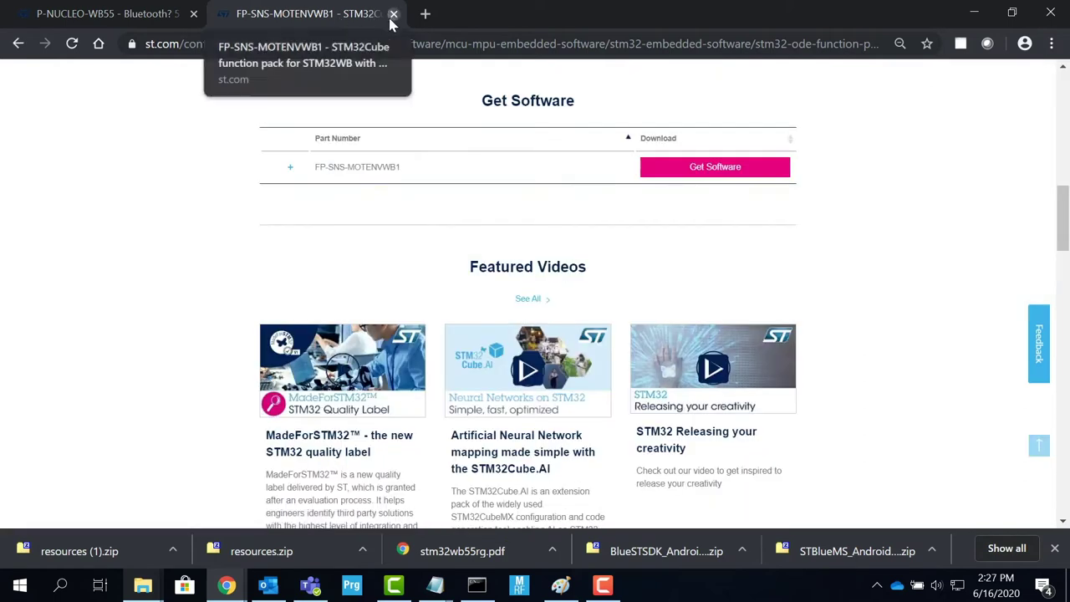
pyautogui.click(393, 15)
pyautogui.click(351, 328)
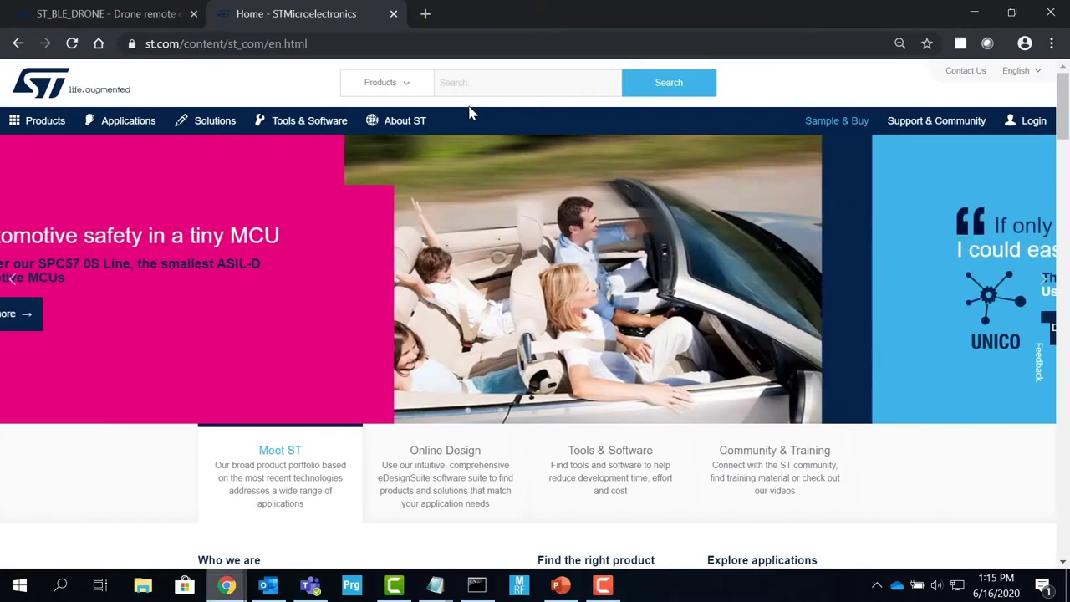
# Search the whole site for 'bluest', open STBLESensor and jump to its software downloads.
pyautogui.click(468, 87)
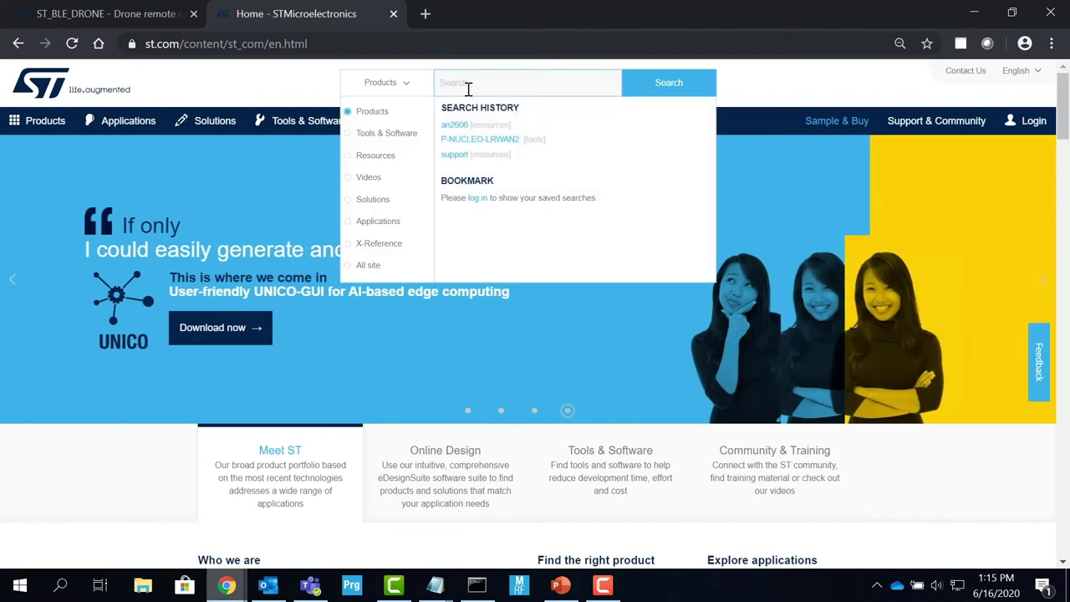
pyautogui.click(353, 266)
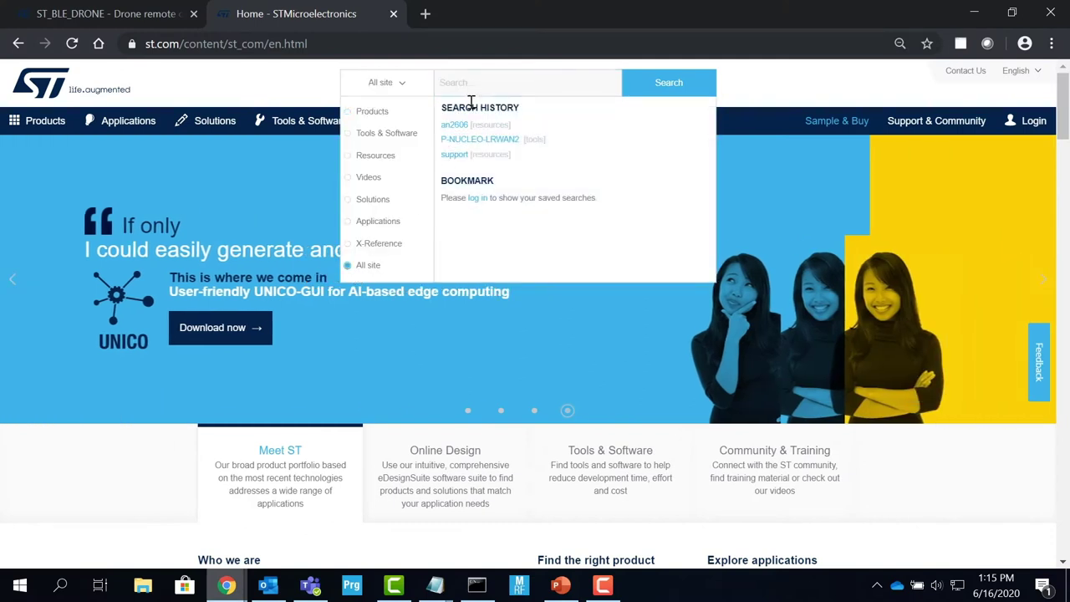
pyautogui.write('blue')
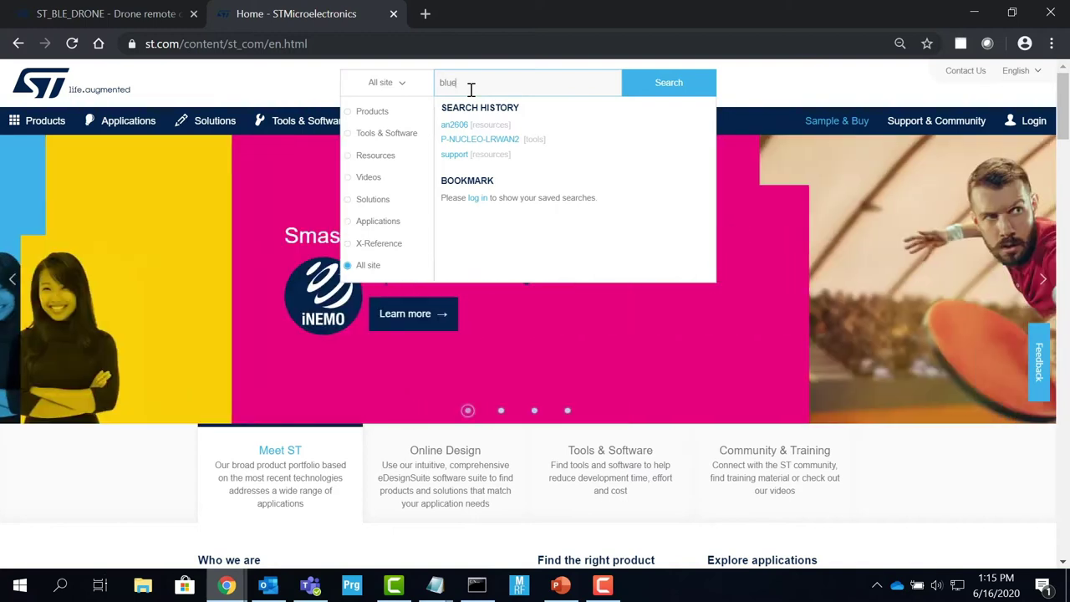
pyautogui.write('s')
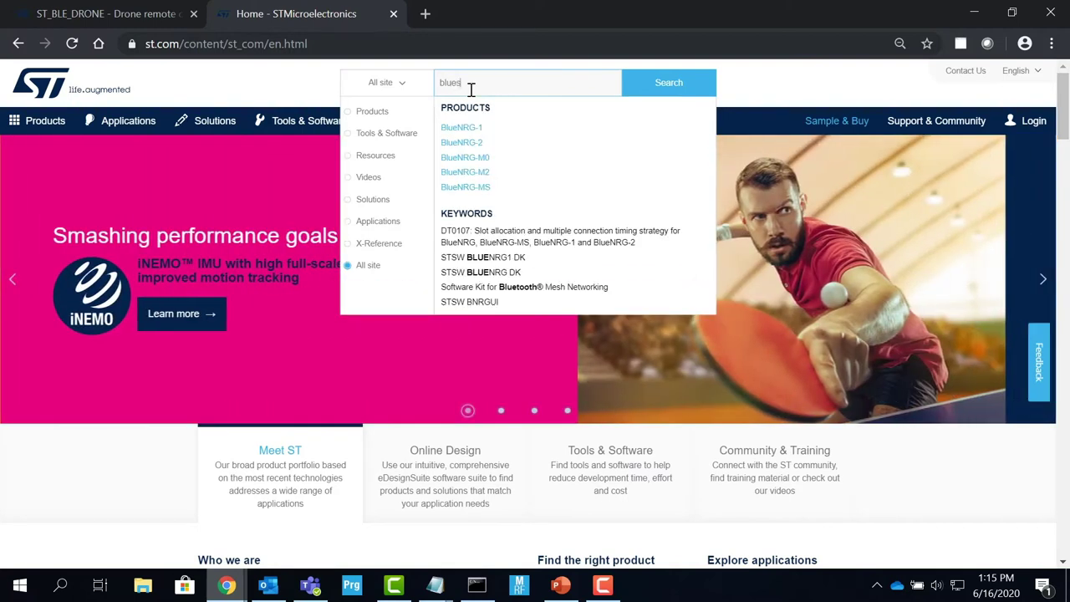
pyautogui.write('t')
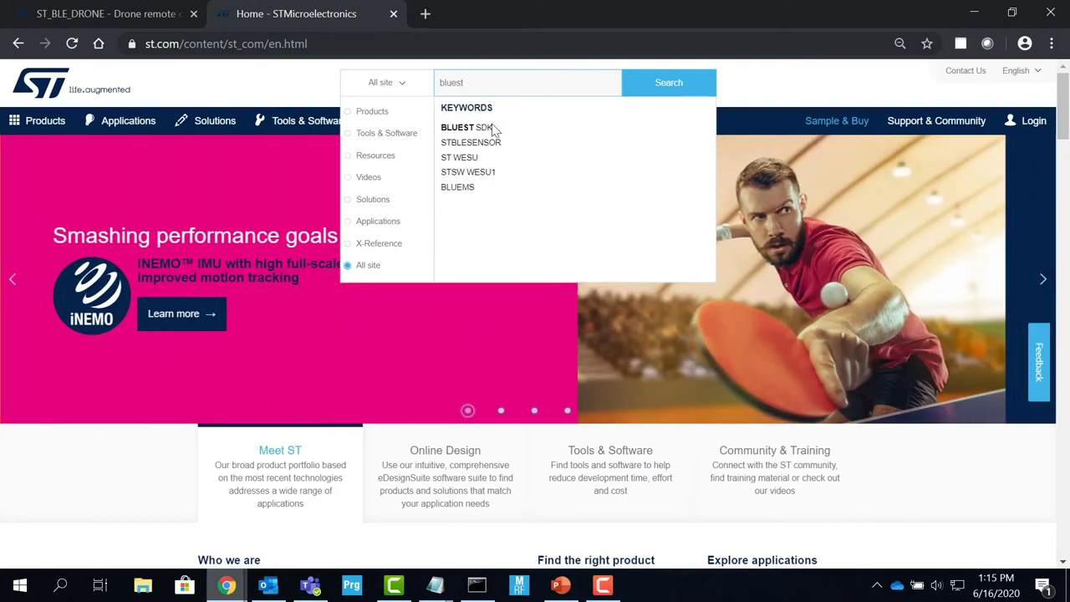
pyautogui.click(478, 146)
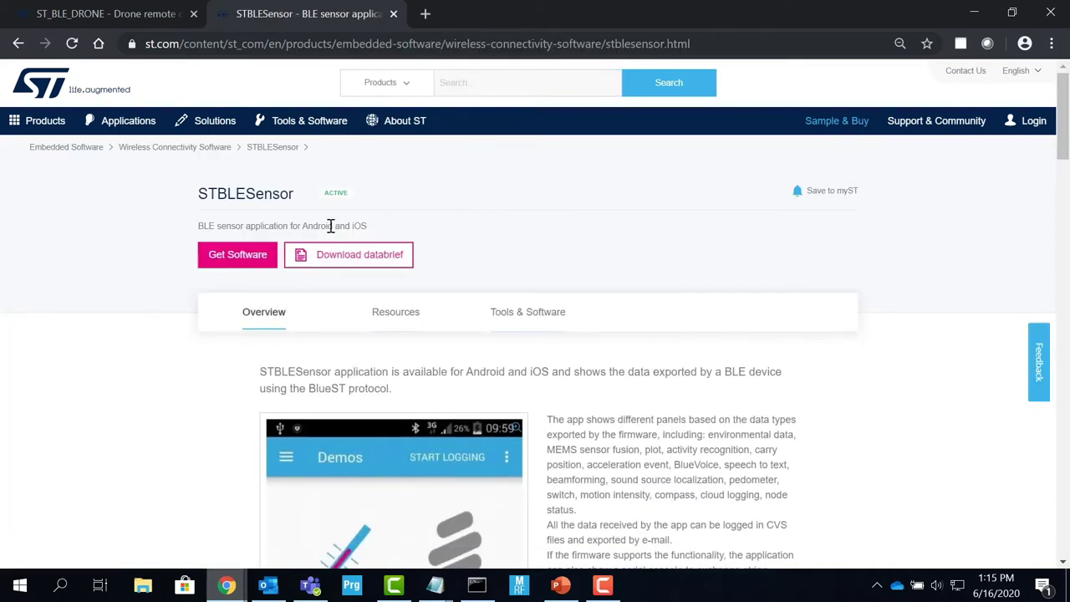
pyautogui.click(253, 261)
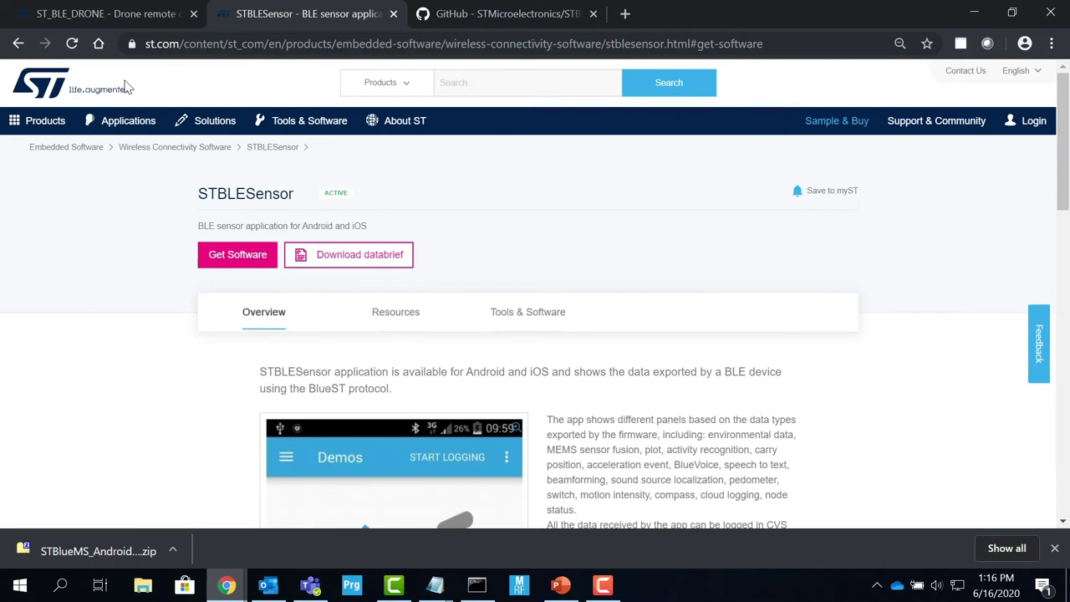
# Search 'bluest', open BlueST-SDK's software section and go to the Android BlueST-SDK repository.
pyautogui.click(104, 92)
pyautogui.click(488, 87)
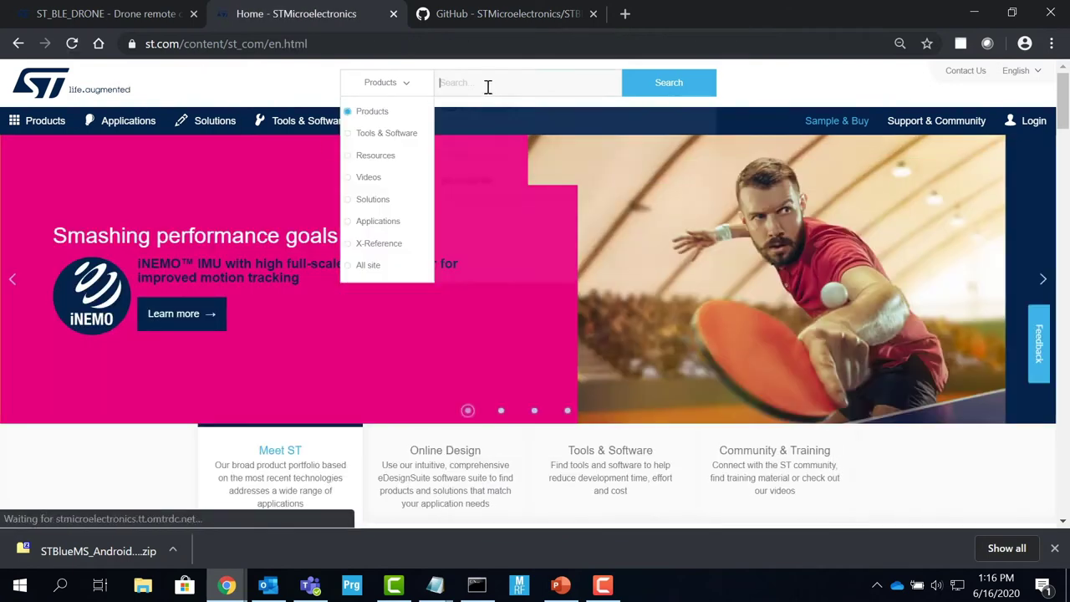
pyautogui.write('blue')
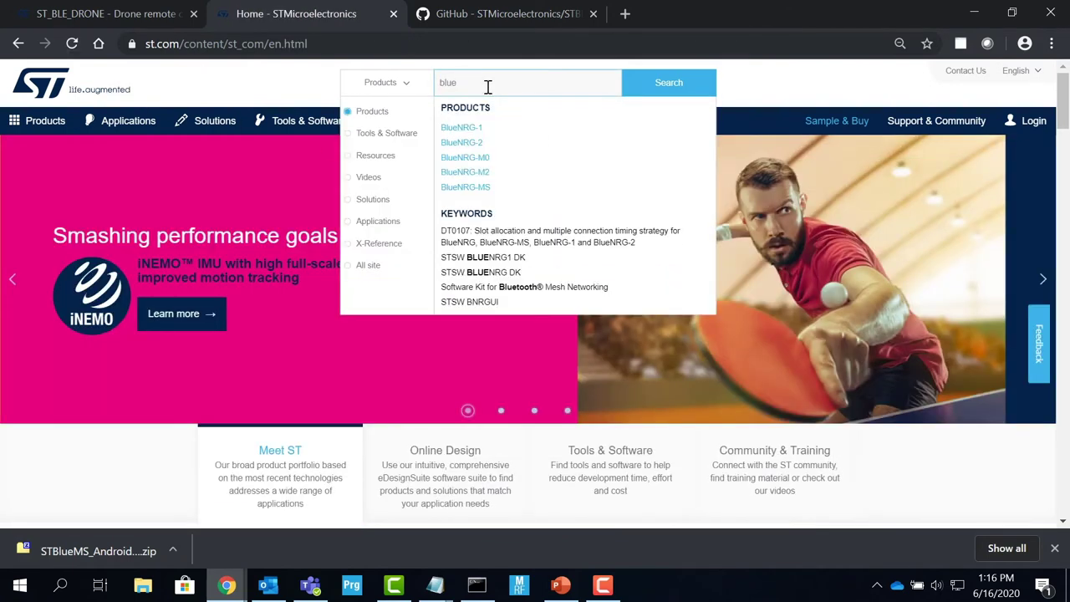
pyautogui.write('st')
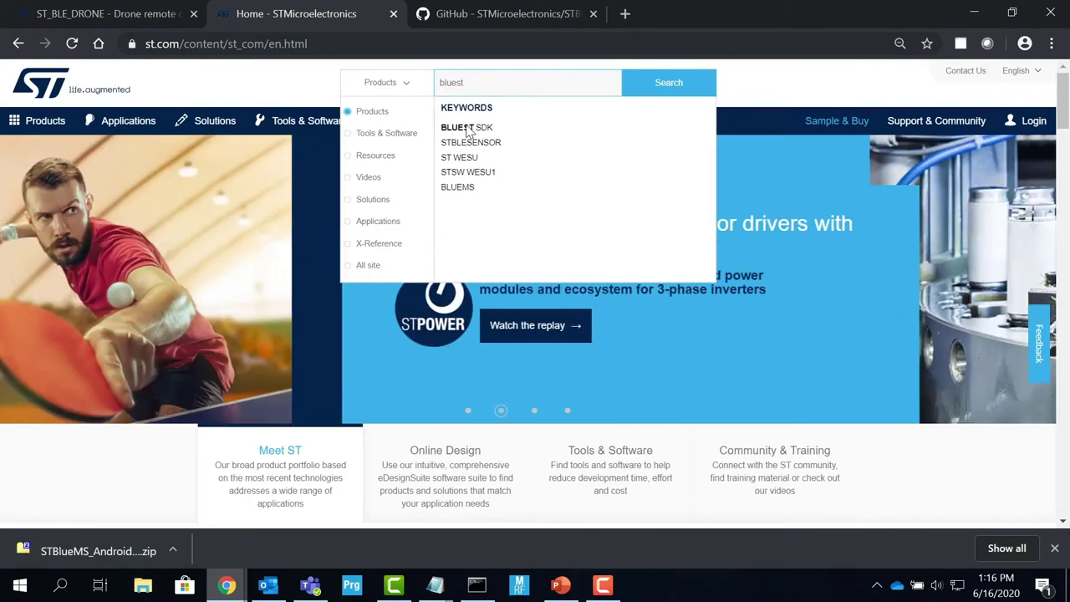
pyautogui.click(470, 131)
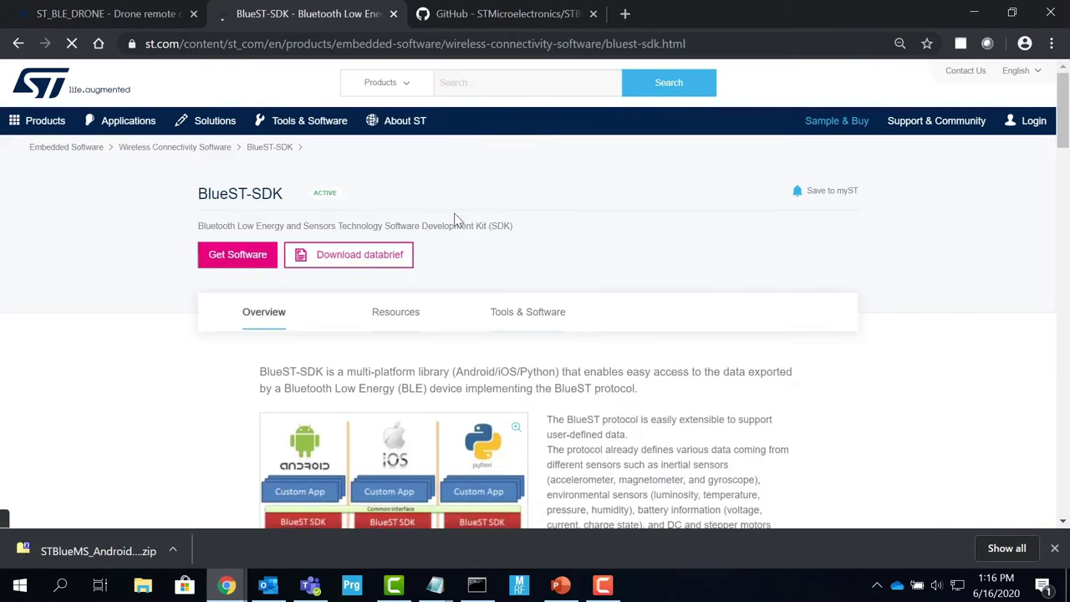
pyautogui.click(269, 255)
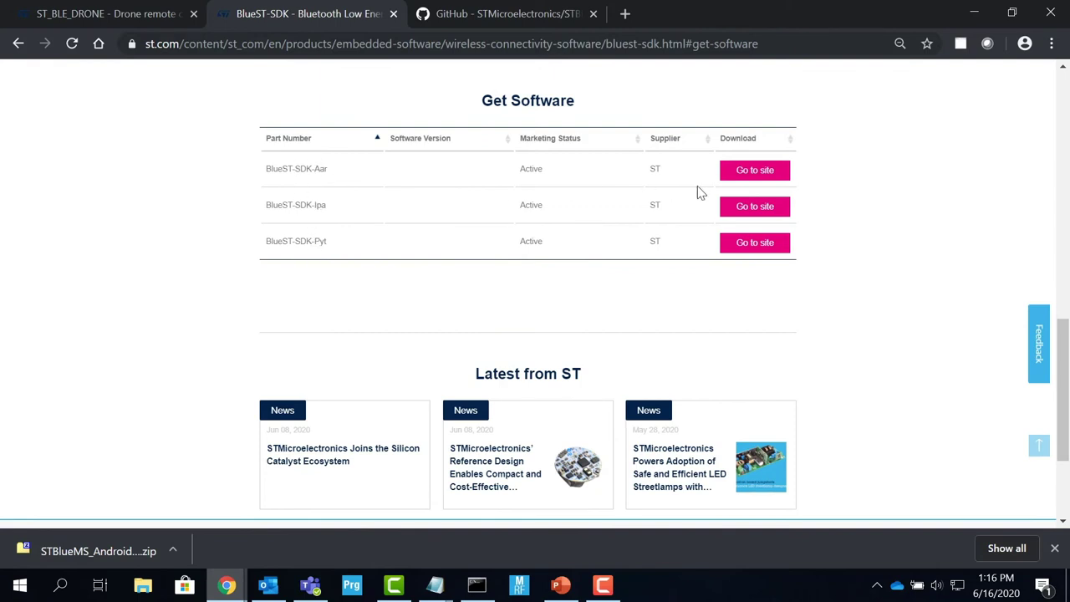
pyautogui.click(726, 171)
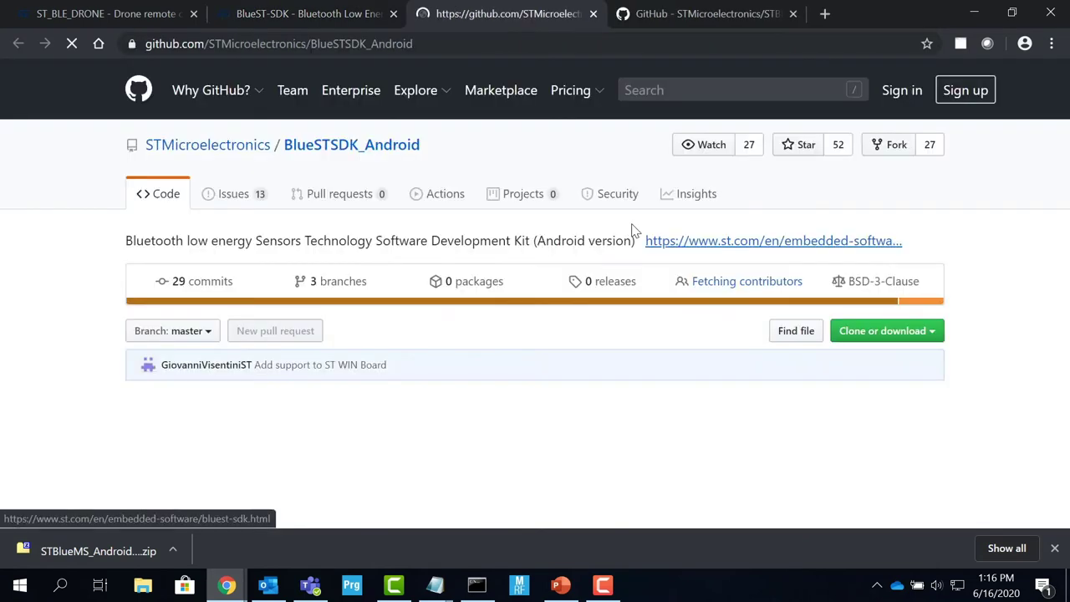
pyautogui.scroll(-2, 812, 346)
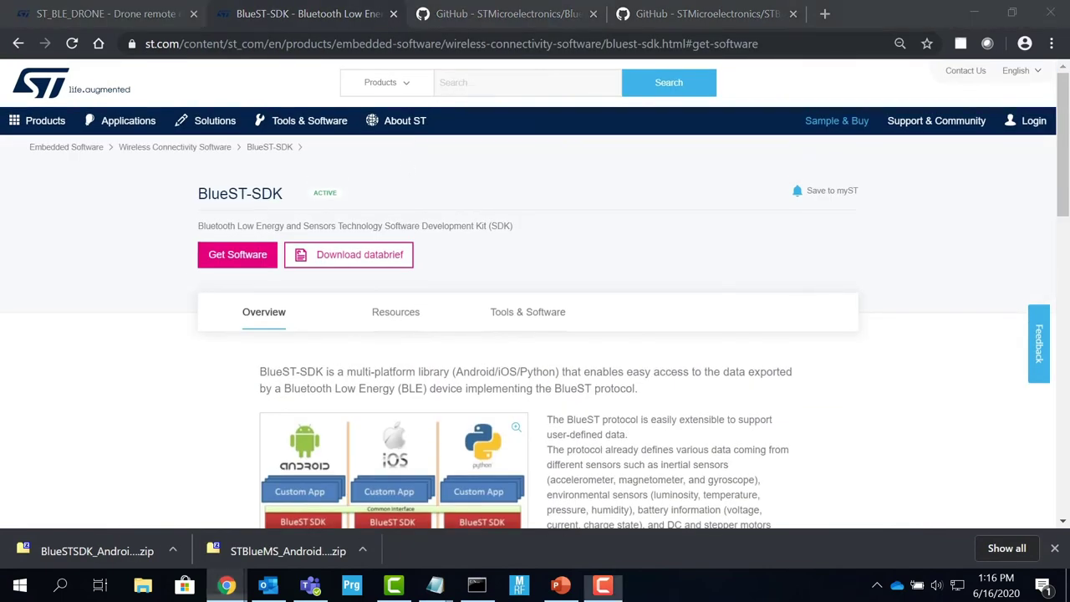
# Search 'ble mesh', open STBLEMesh and jump to its Android and iOS software downloads.
pyautogui.click(96, 94)
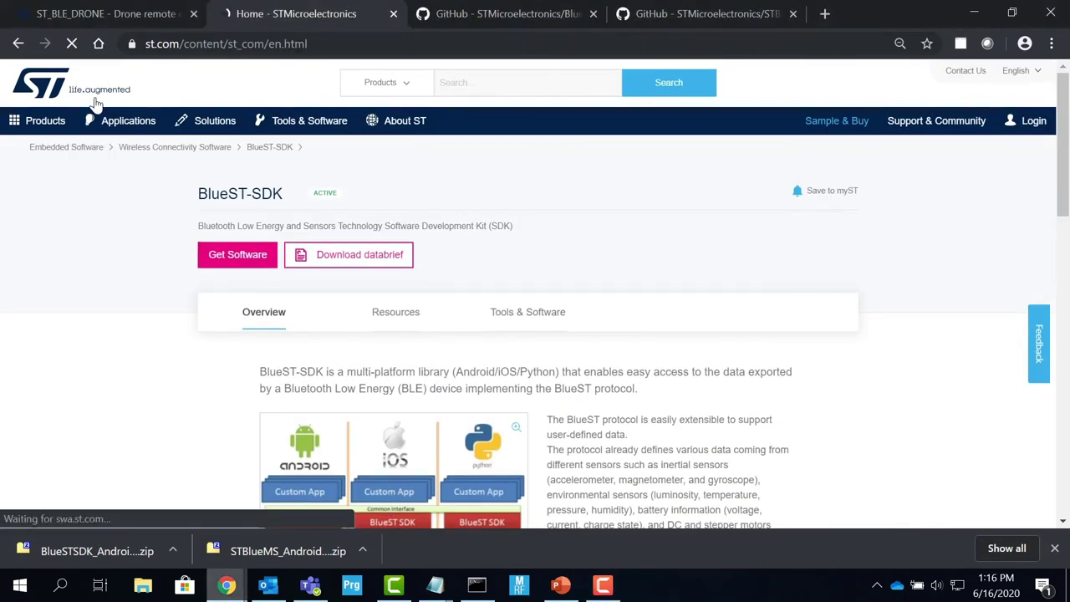
pyautogui.click(506, 83)
pyautogui.write('ble me')
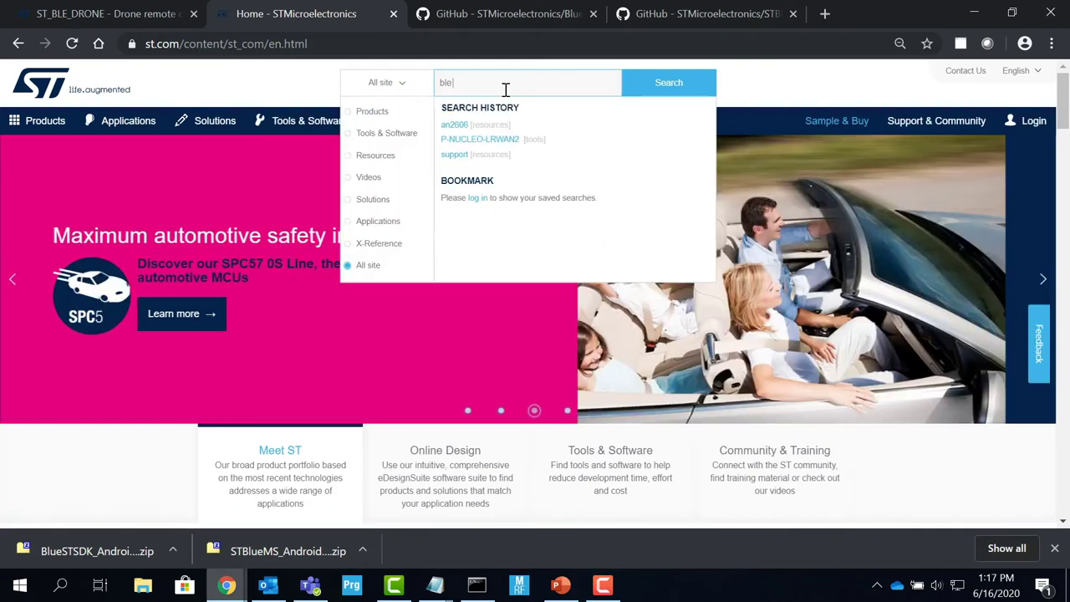
pyautogui.write('sh')
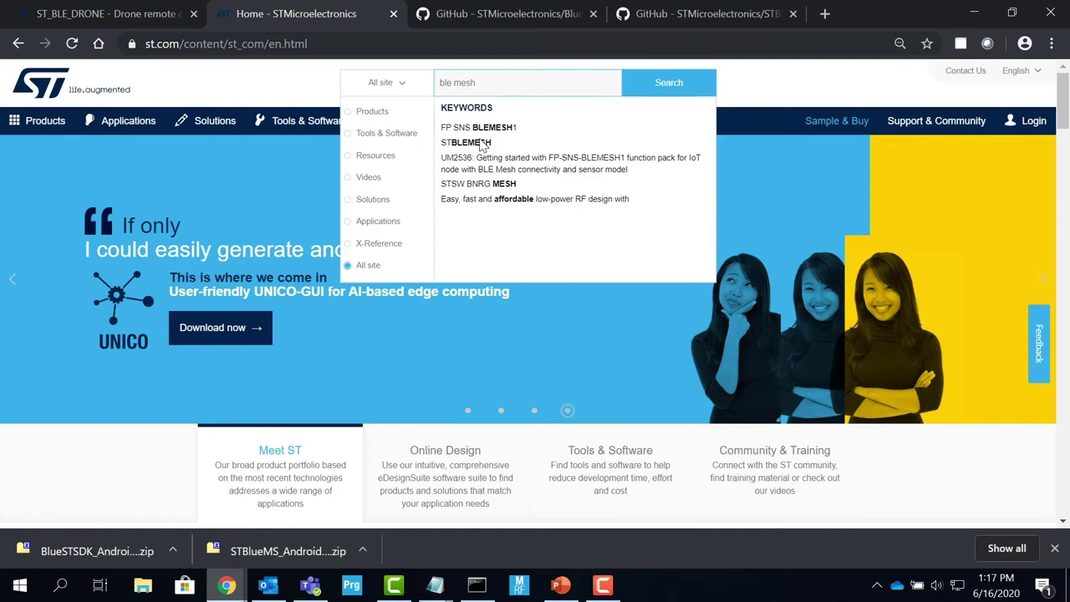
pyautogui.click(467, 149)
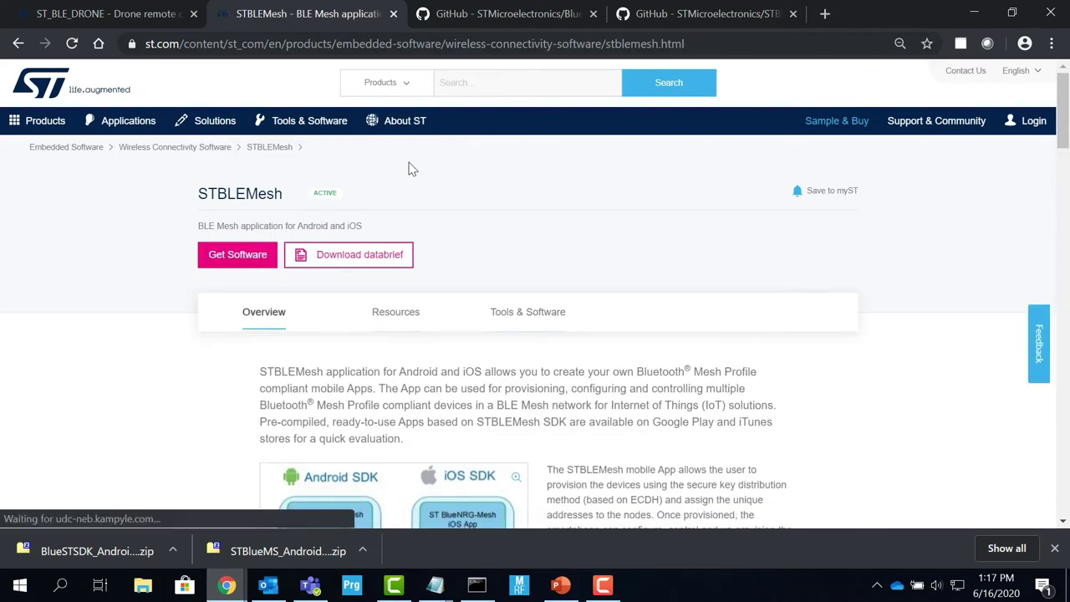
pyautogui.click(234, 255)
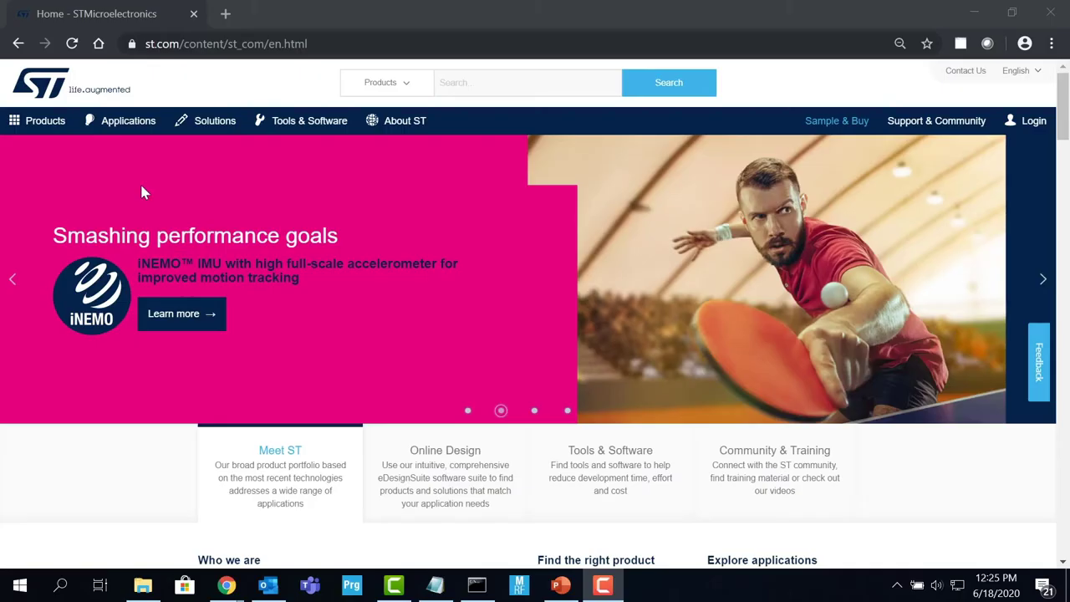
# Browse Products to STM32 Wireless MCUs, then STM32WB Series, then the STM32WBx5 line page.
pyautogui.click(46, 122)
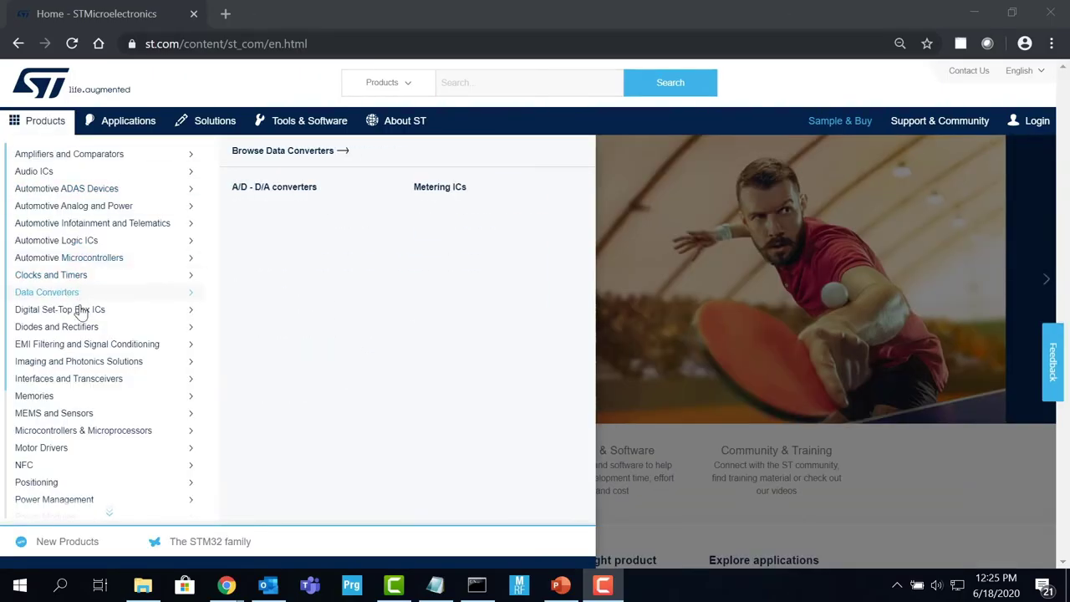
pyautogui.moveTo(75, 378)
pyautogui.moveTo(96, 432)
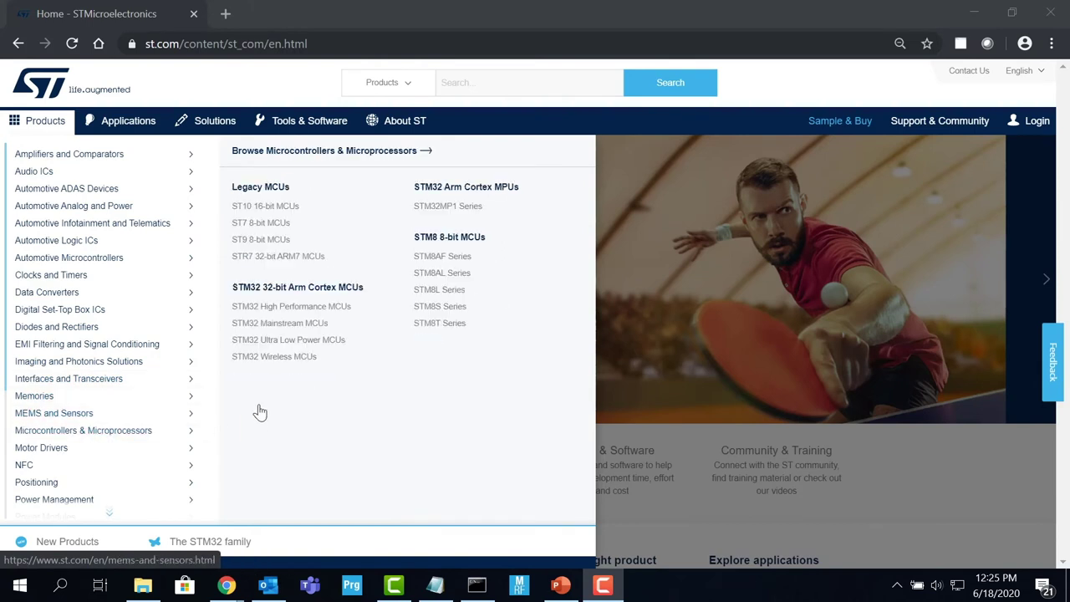
pyautogui.click(272, 359)
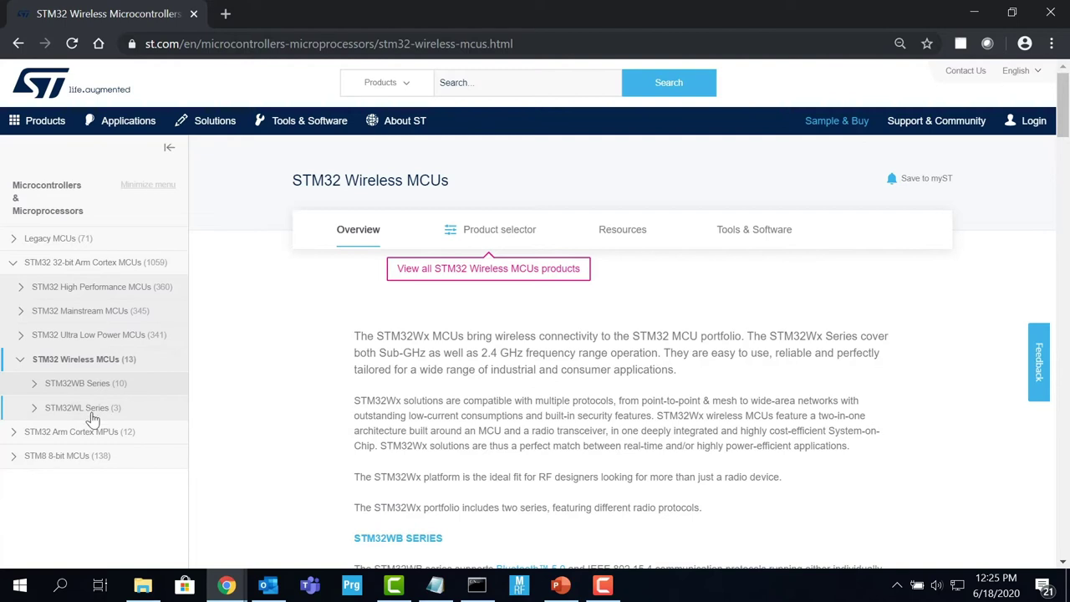
pyautogui.click(69, 383)
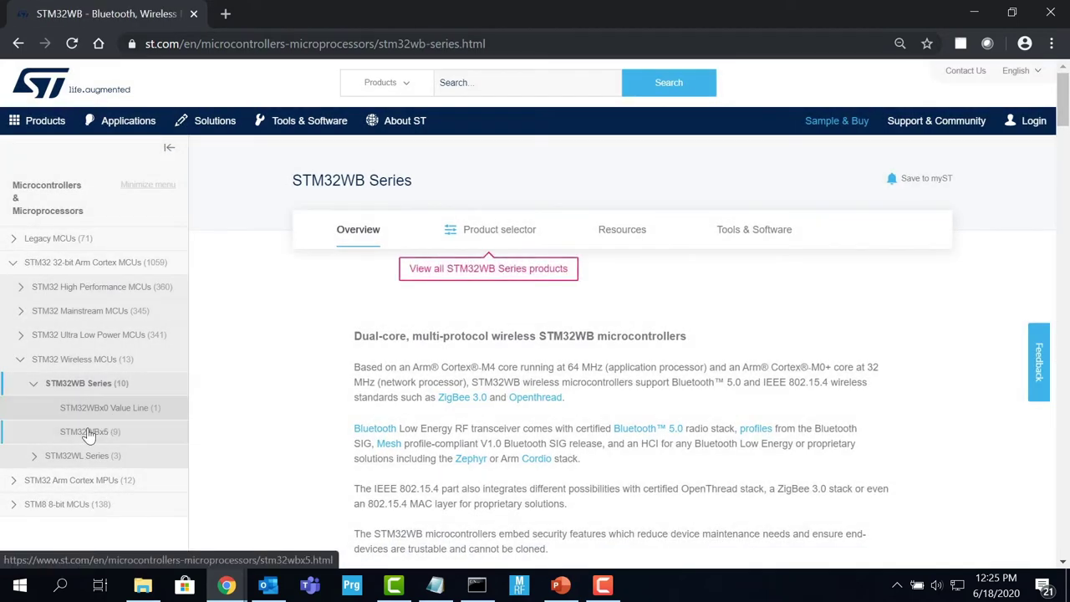
pyautogui.click(89, 433)
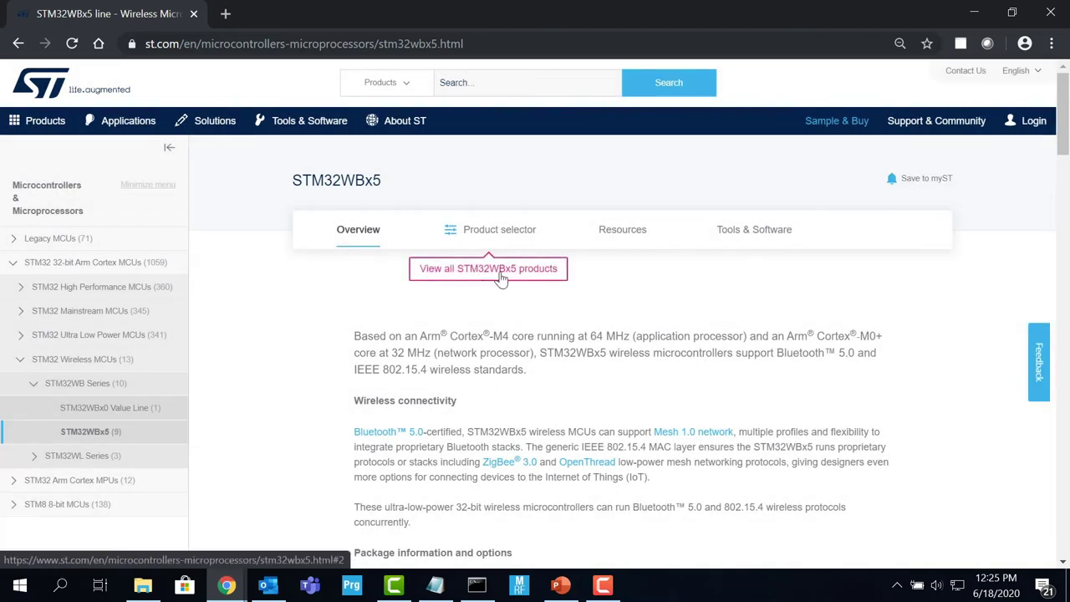
# List the STM32WBx5 part numbers and open the STM32WB55RG product page.
pyautogui.click(502, 238)
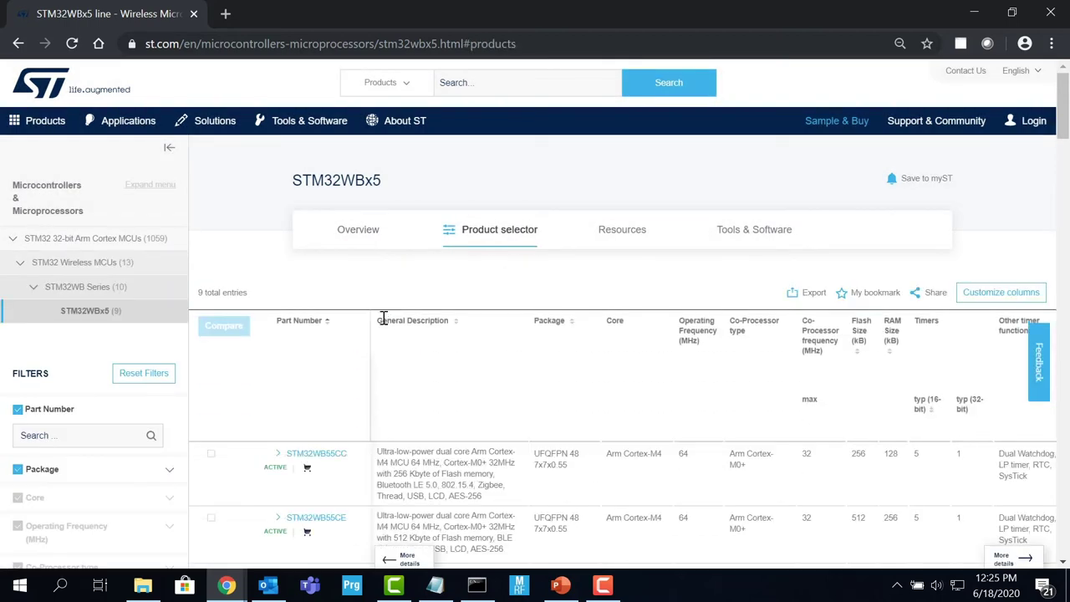
pyautogui.scroll(-5, 426, 354)
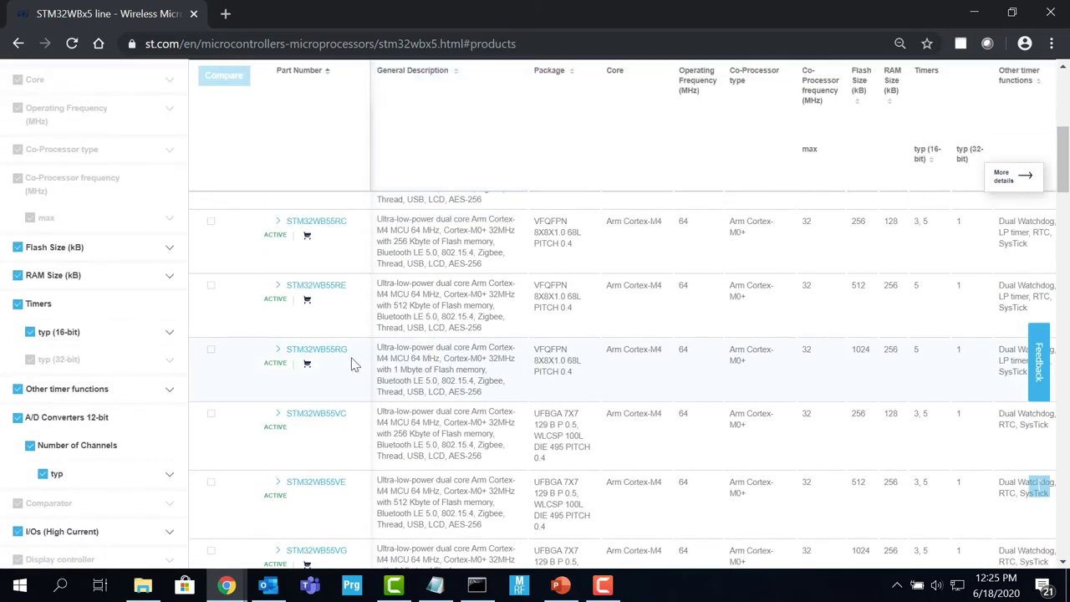
pyautogui.click(334, 357)
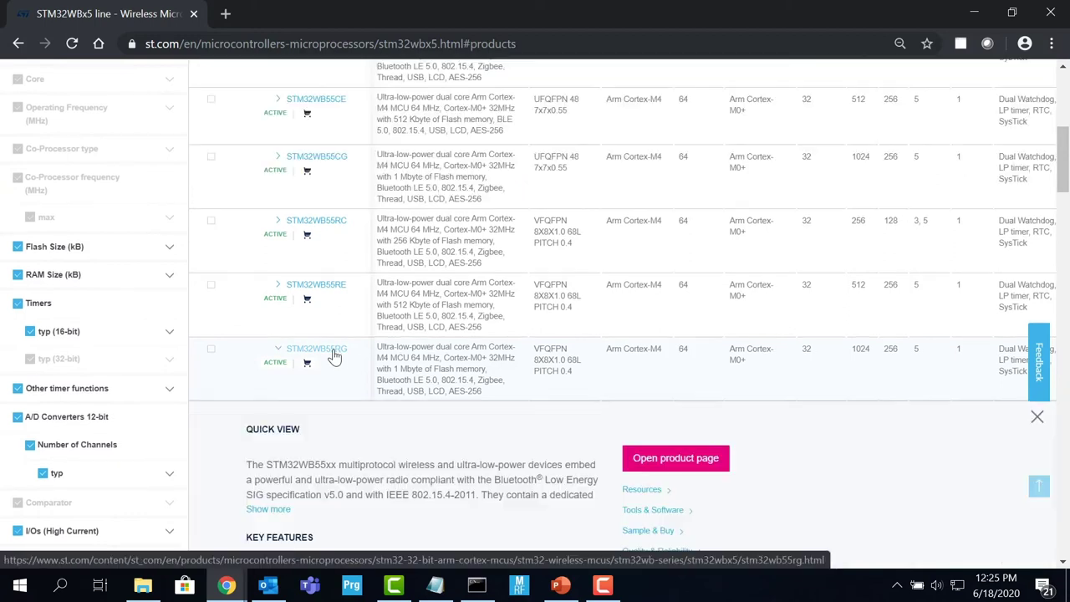
pyautogui.click(634, 324)
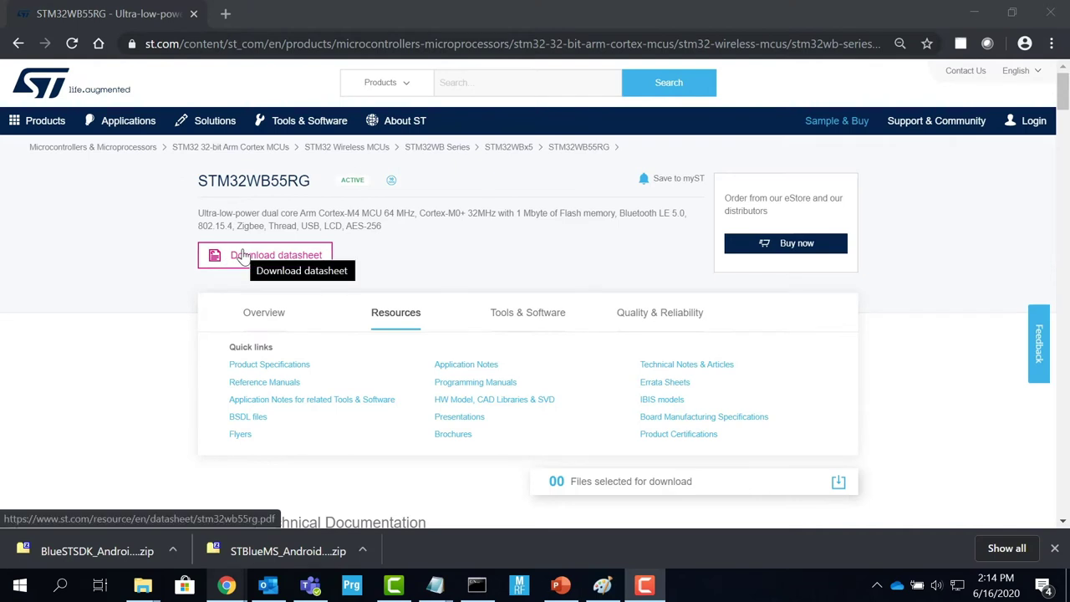
# Download the STM32WB55RG datasheet and tick RM0434 and ES0394 in the documentation list.
pyautogui.click(241, 256)
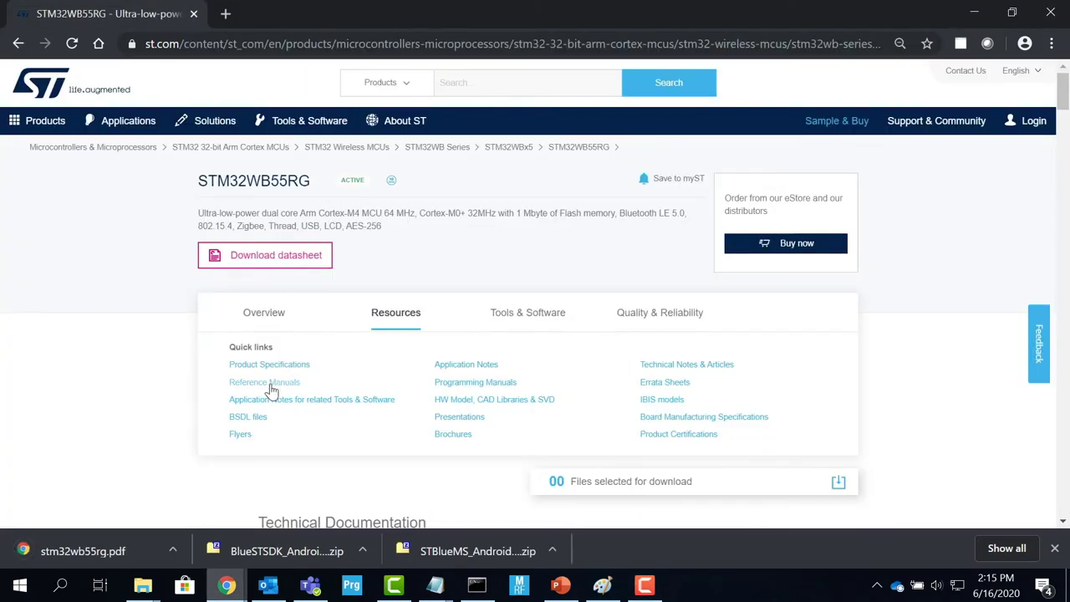
pyautogui.click(272, 391)
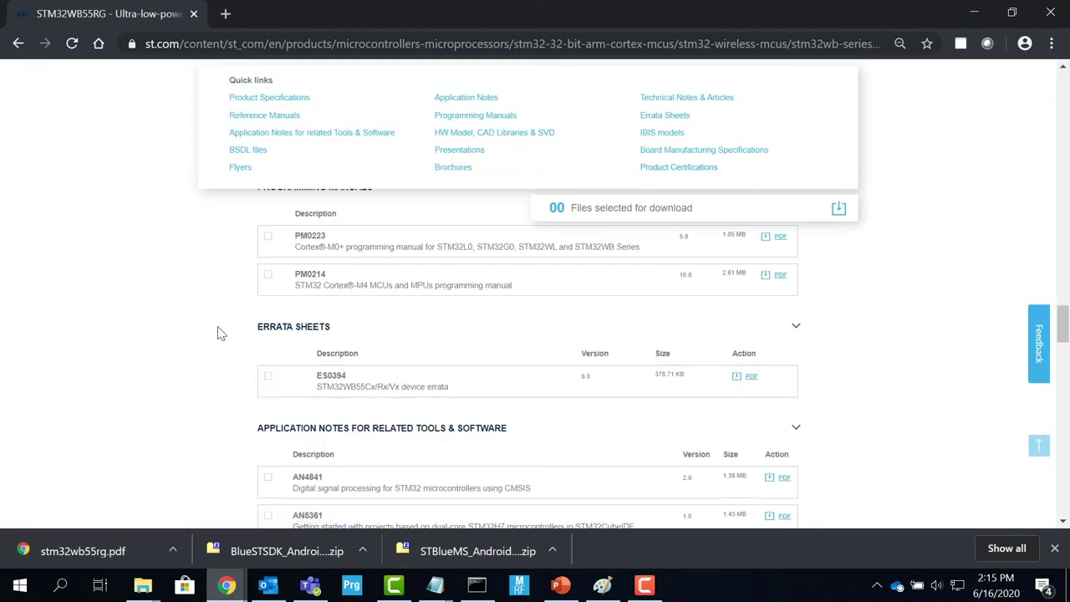
pyautogui.scroll(2, 219, 331)
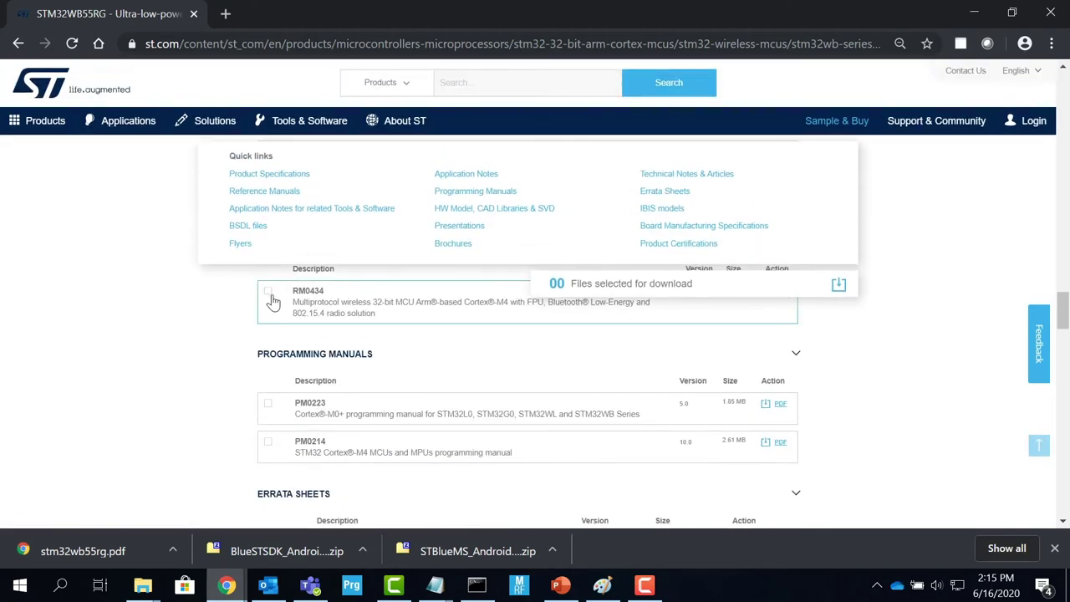
pyautogui.click(268, 293)
pyautogui.scroll(-2, 236, 322)
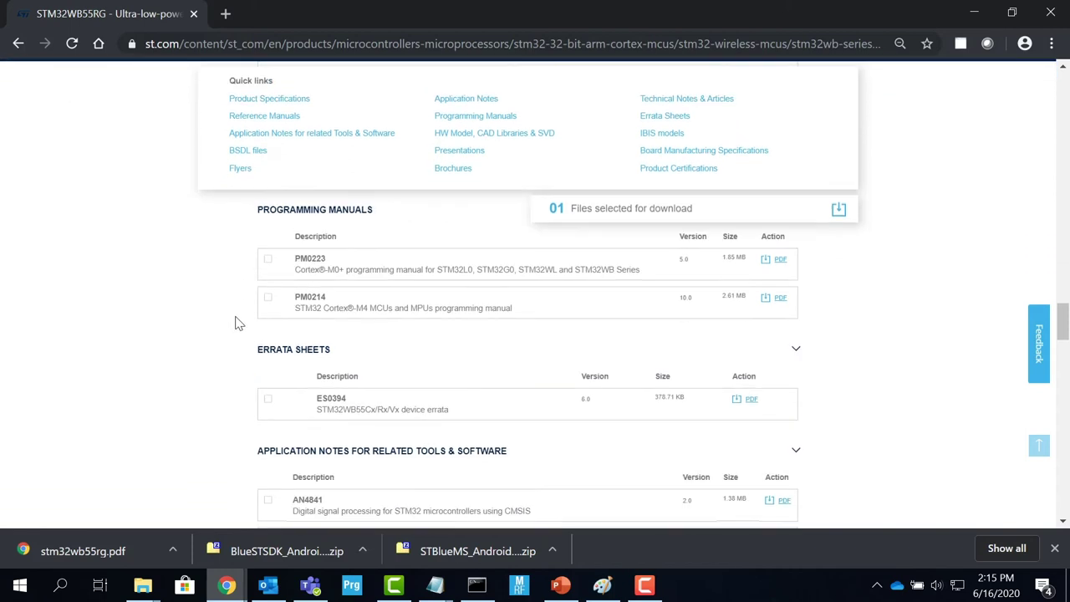
pyautogui.click(268, 381)
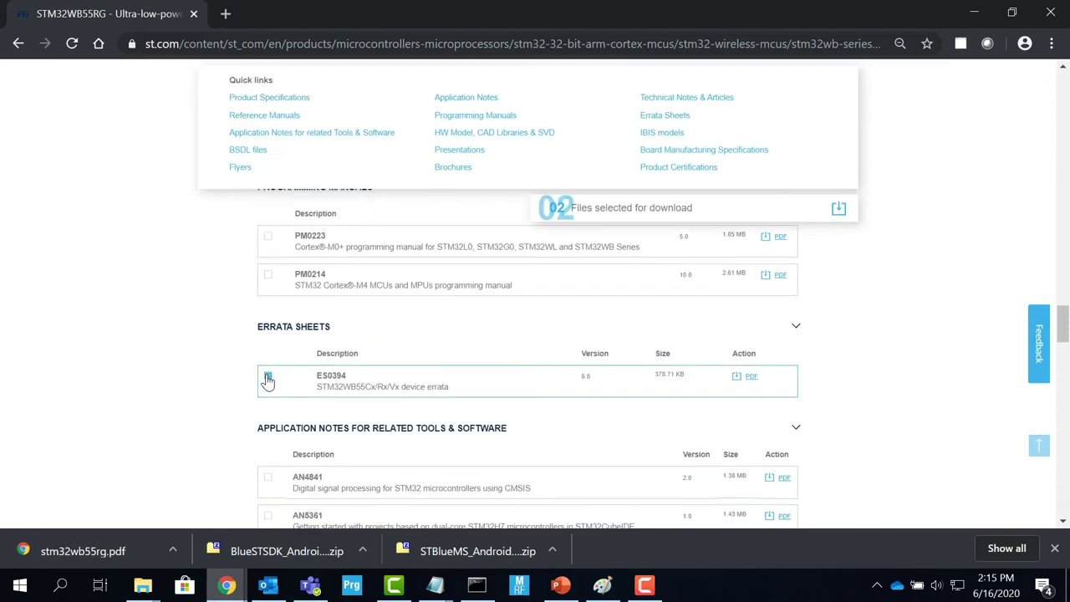
pyautogui.scroll(1, 246, 343)
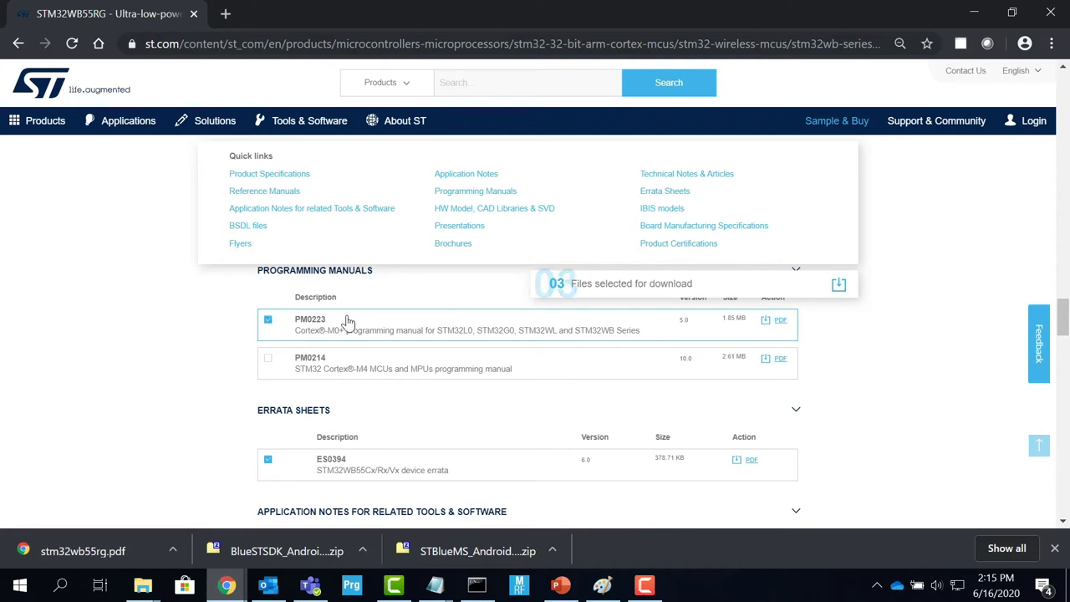
# Download the three selected documents together from the files-selected bar.
pyautogui.click(844, 288)
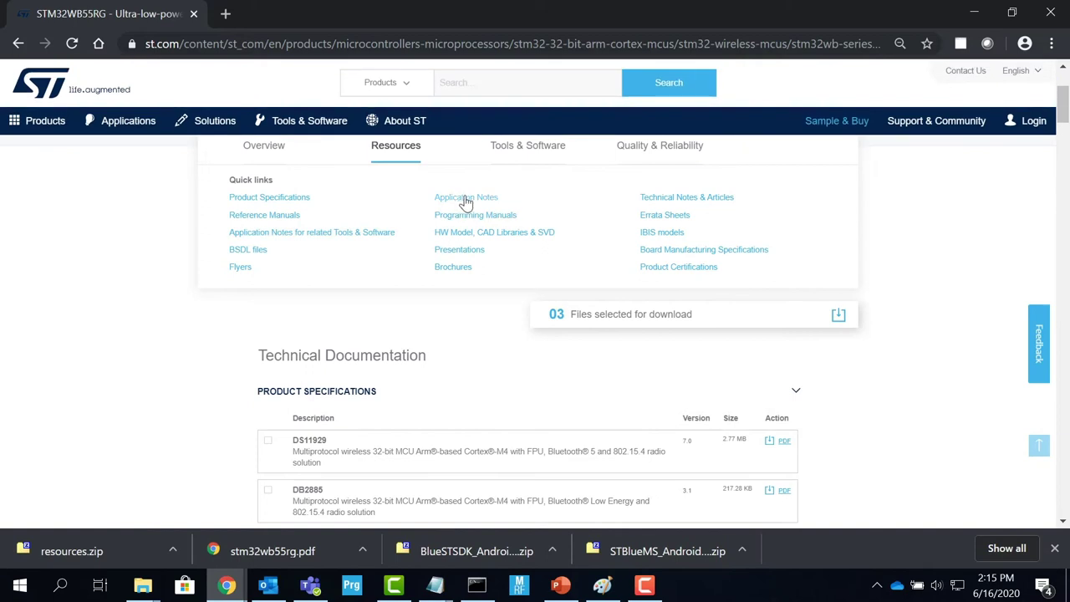
pyautogui.scroll(-5, 466, 203)
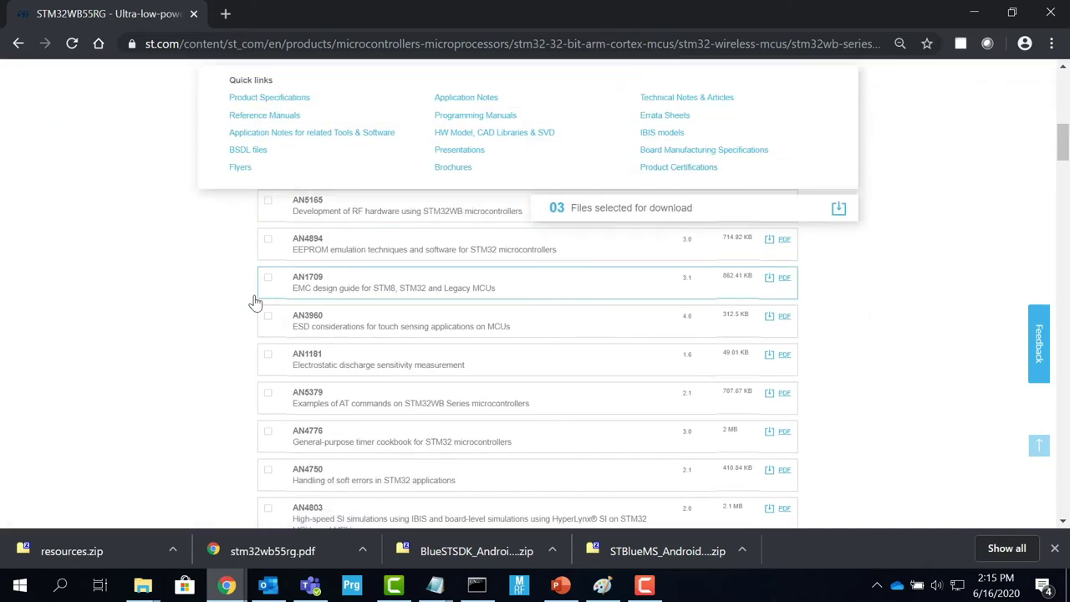
pyautogui.scroll(3, 226, 309)
pyautogui.scroll(1, 239, 330)
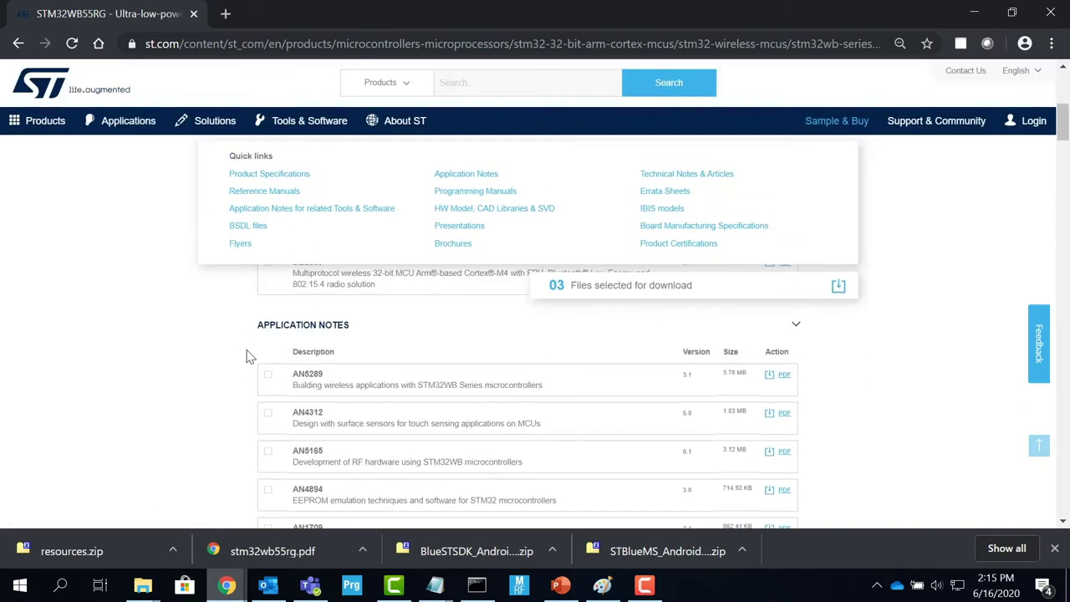
# Tick application notes AN5289, AN5165, AN5129 and AN5434 for download.
pyautogui.click(269, 378)
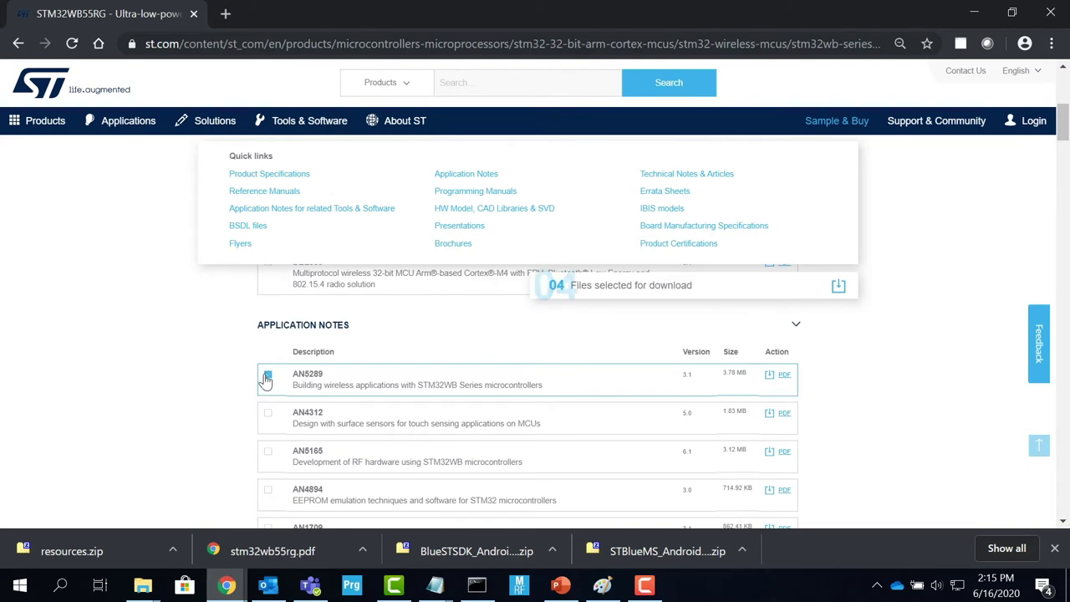
pyautogui.scroll(-1, 265, 422)
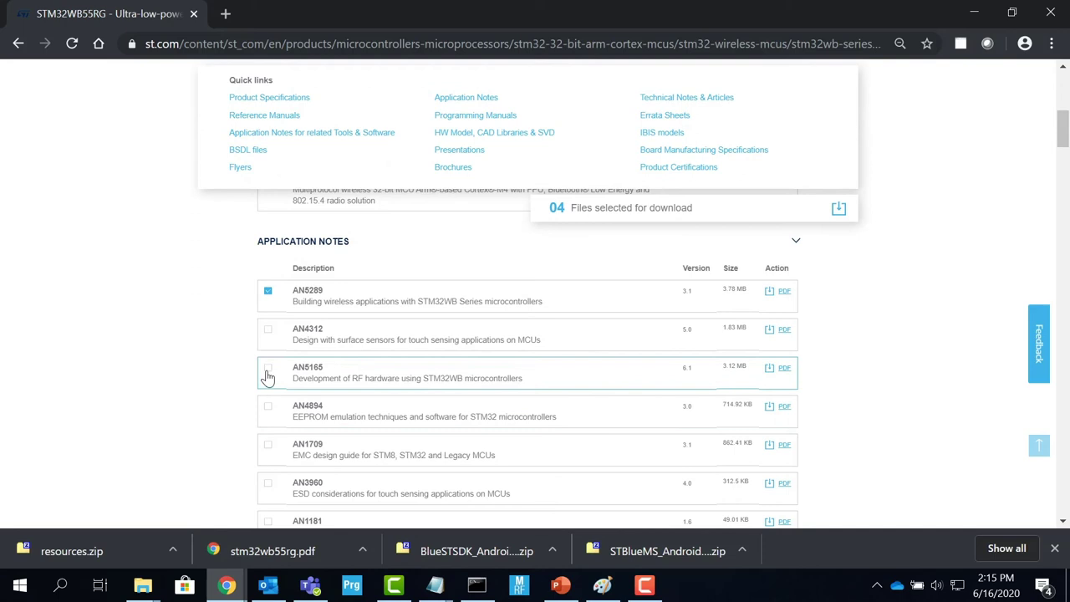
pyautogui.click(267, 376)
pyautogui.scroll(-5, 272, 402)
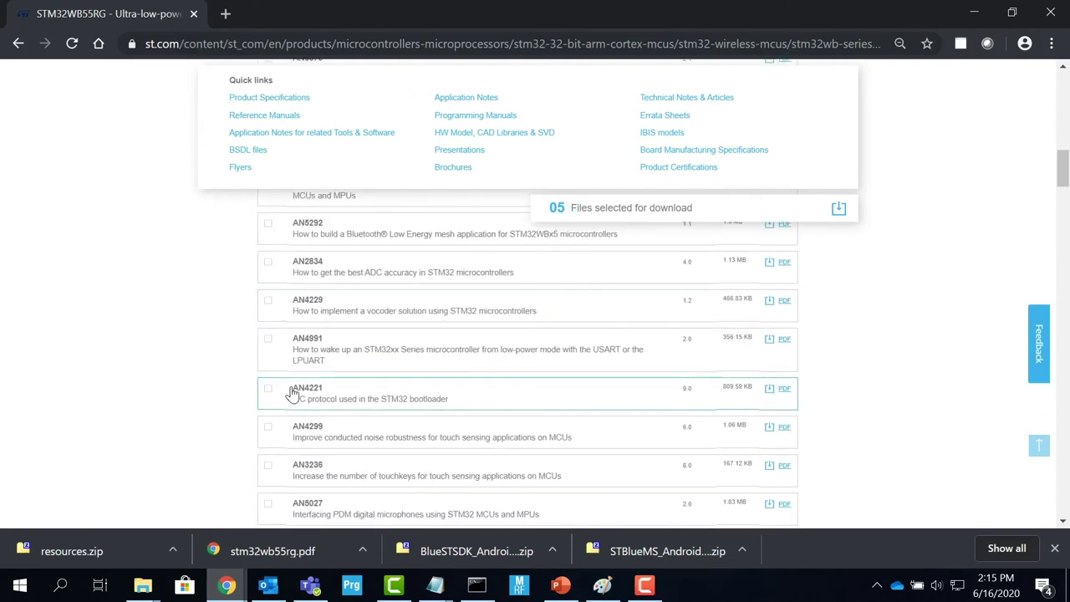
pyautogui.scroll(-2, 294, 396)
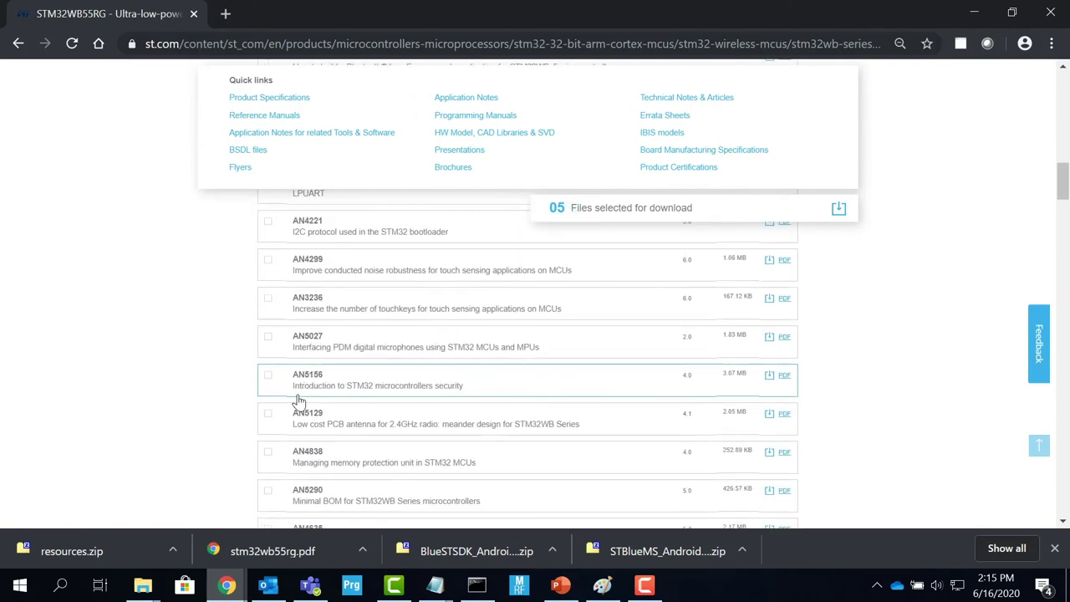
pyautogui.click(268, 415)
pyautogui.scroll(-2, 272, 418)
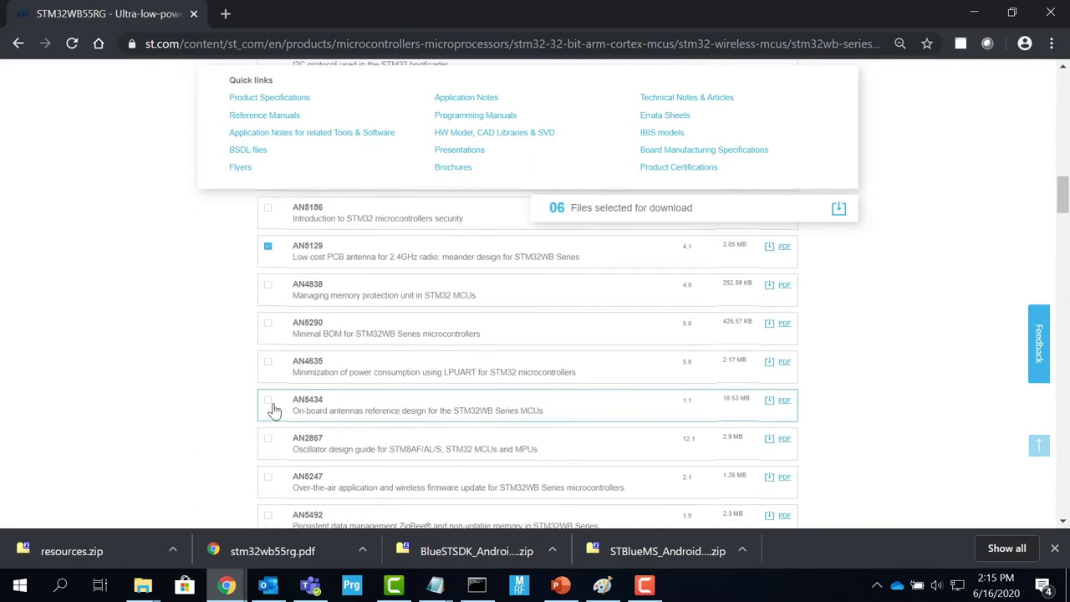
pyautogui.click(269, 403)
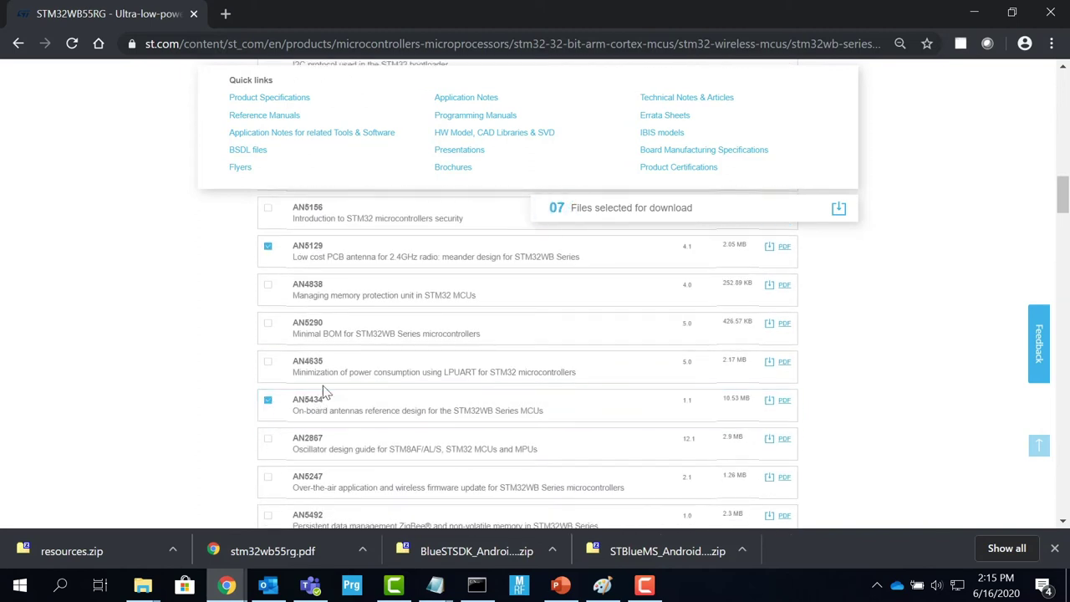
# Download the seven selected documents, then search 'p-nucleo-wb55' and open the P-NUCLEO-WB55 product page.
pyautogui.click(839, 210)
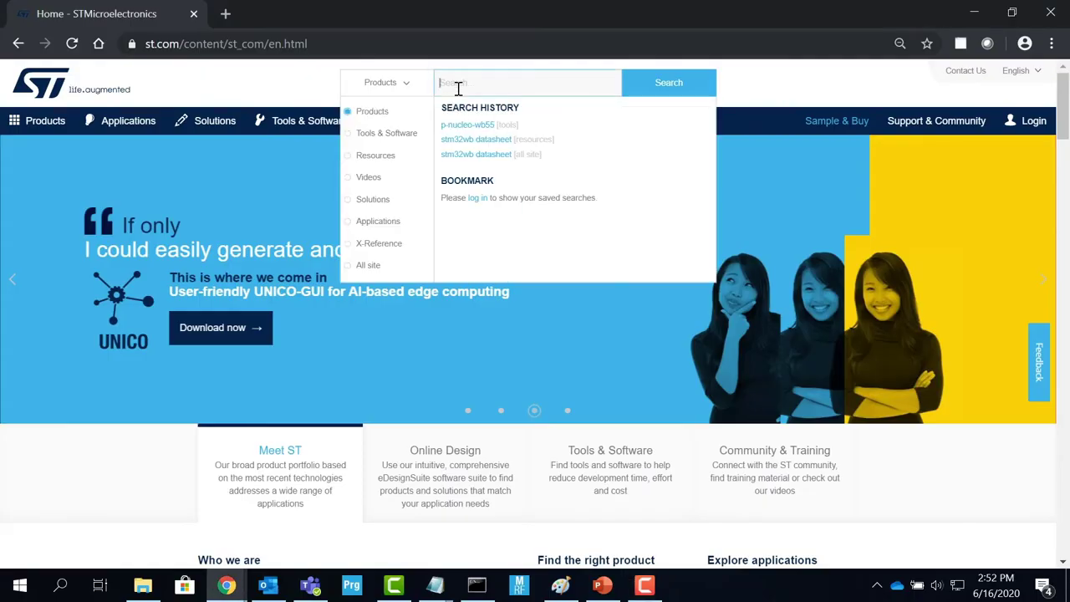
pyautogui.write('p-nucleo')
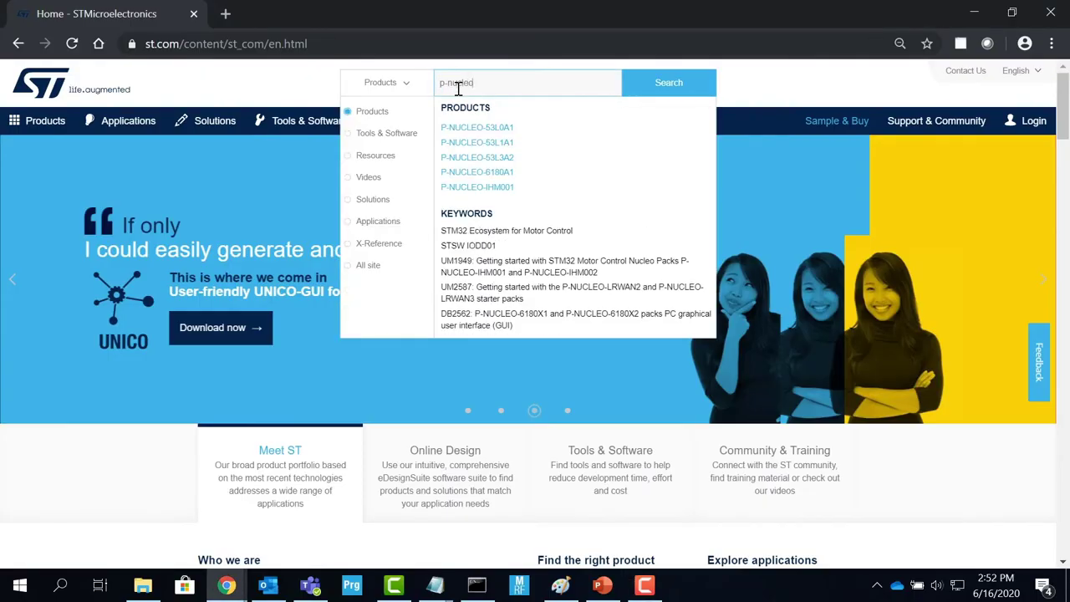
pyautogui.write('-wb55')
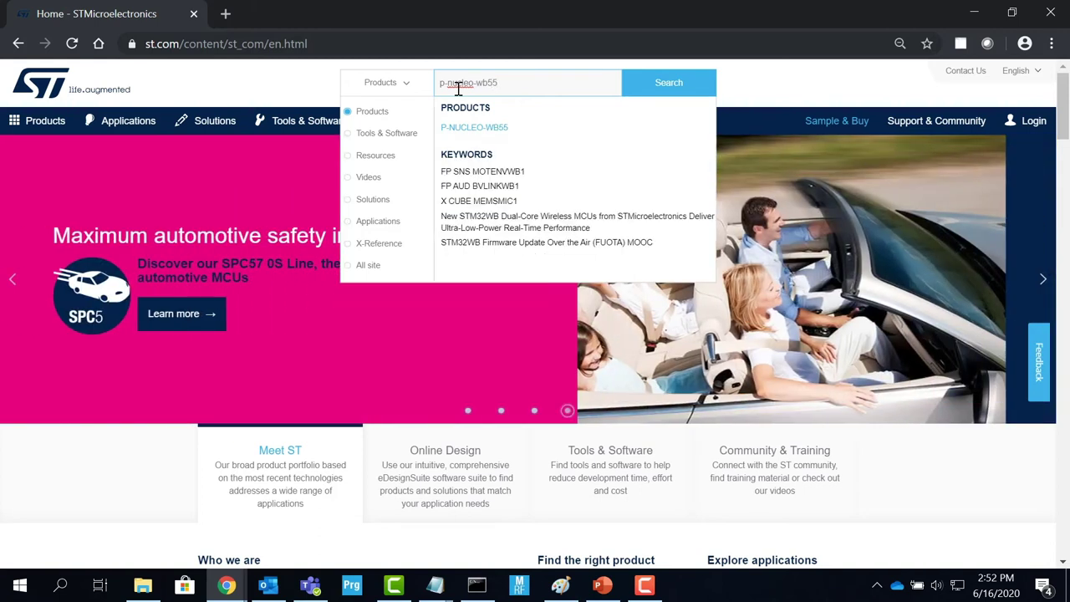
pyautogui.click(497, 129)
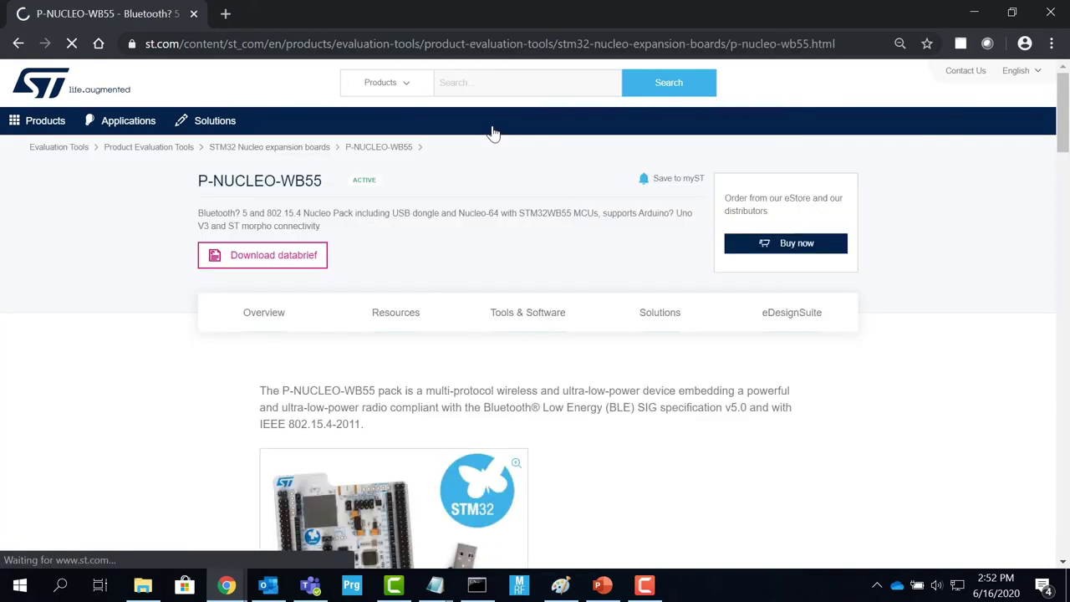
# Show the P-NUCLEO-WB55 resources and mark user manual UM2435 for download.
pyautogui.click(411, 316)
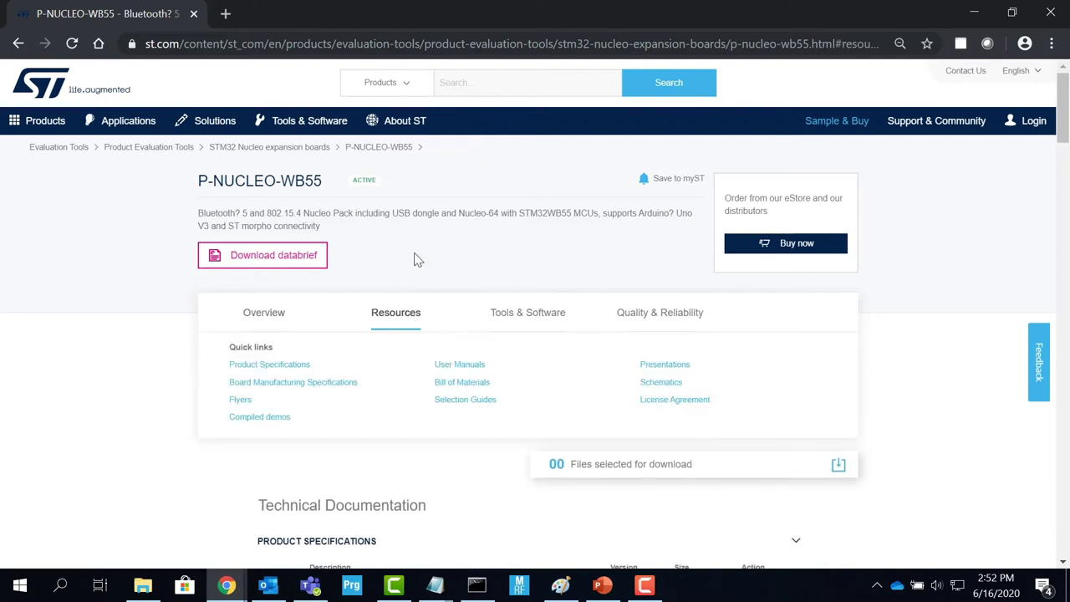
pyautogui.click(468, 368)
pyautogui.scroll(3, 234, 346)
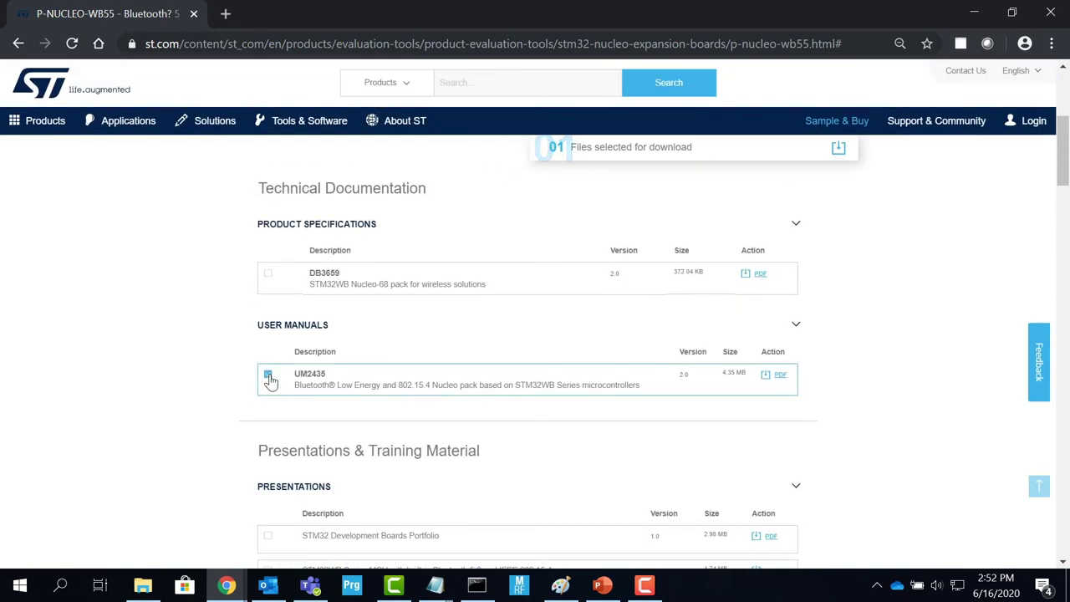
pyautogui.click(269, 377)
# Mark the MB1355 schematic, bill of materials and board design files, and download them as resources.zip.
pyautogui.scroll(4, 219, 314)
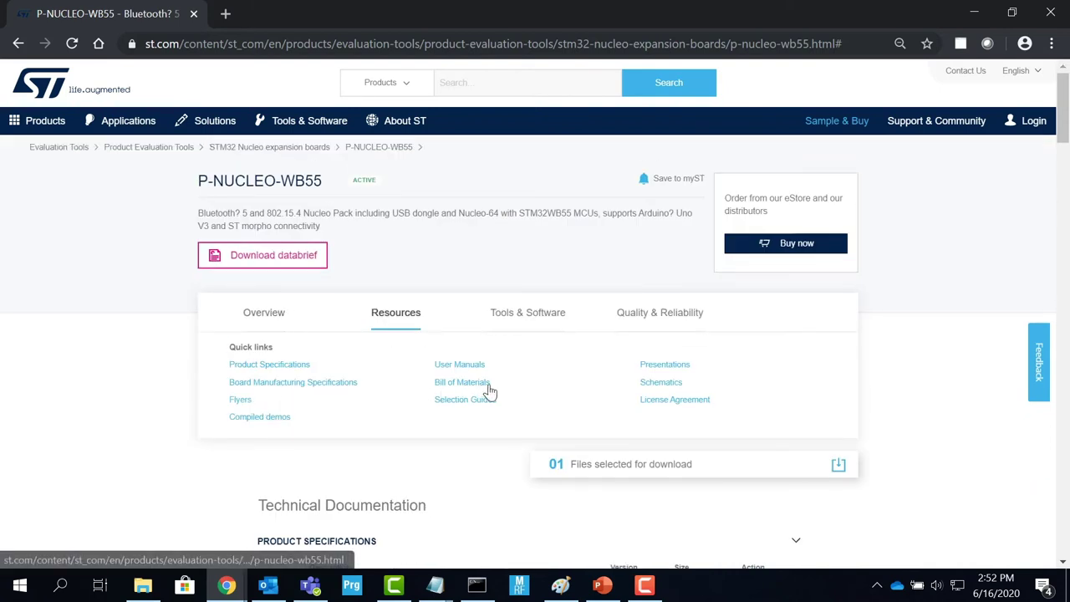
pyautogui.click(654, 383)
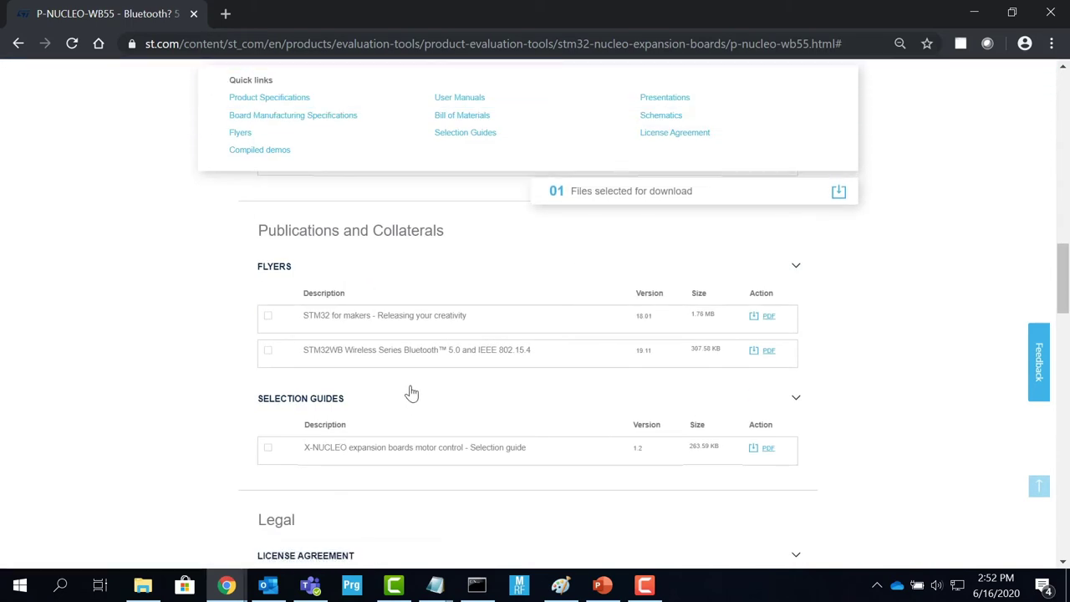
pyautogui.scroll(1, 337, 378)
pyautogui.scroll(2, 335, 372)
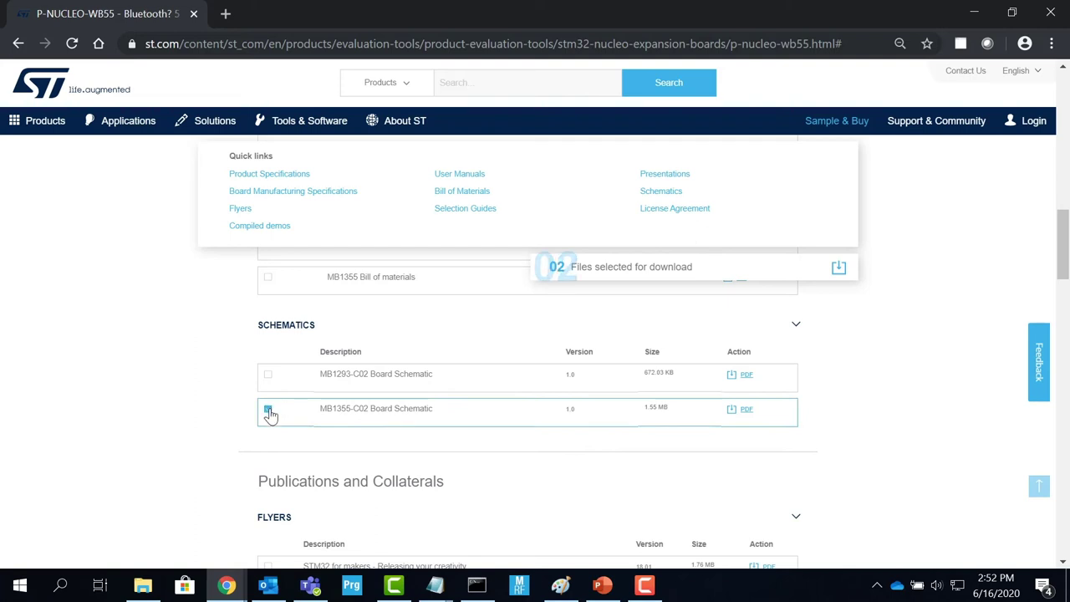
pyautogui.scroll(1, 271, 413)
pyautogui.click(268, 363)
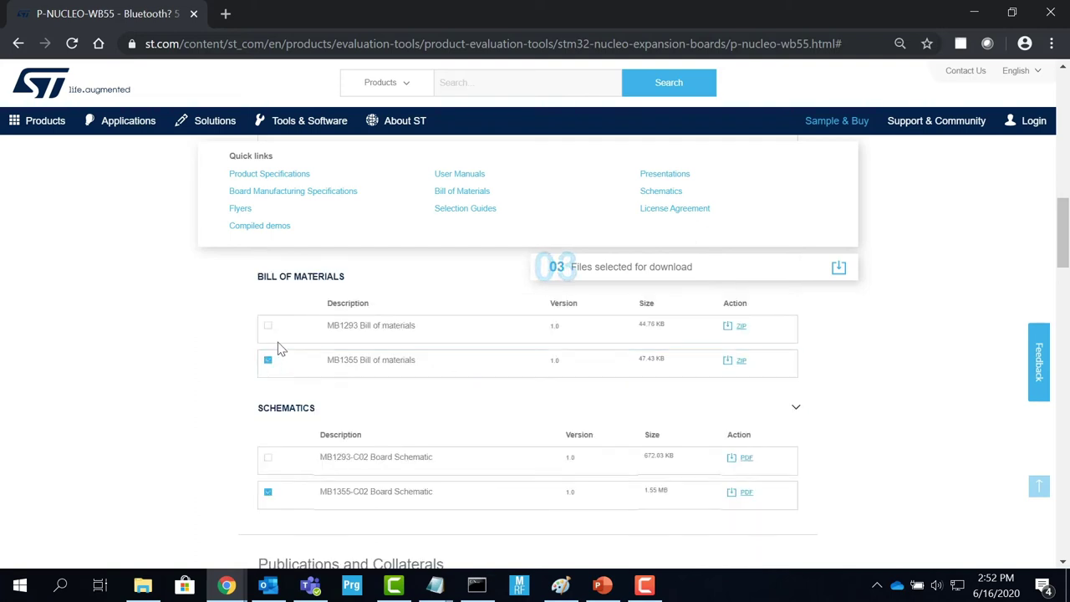
pyautogui.scroll(1, 287, 198)
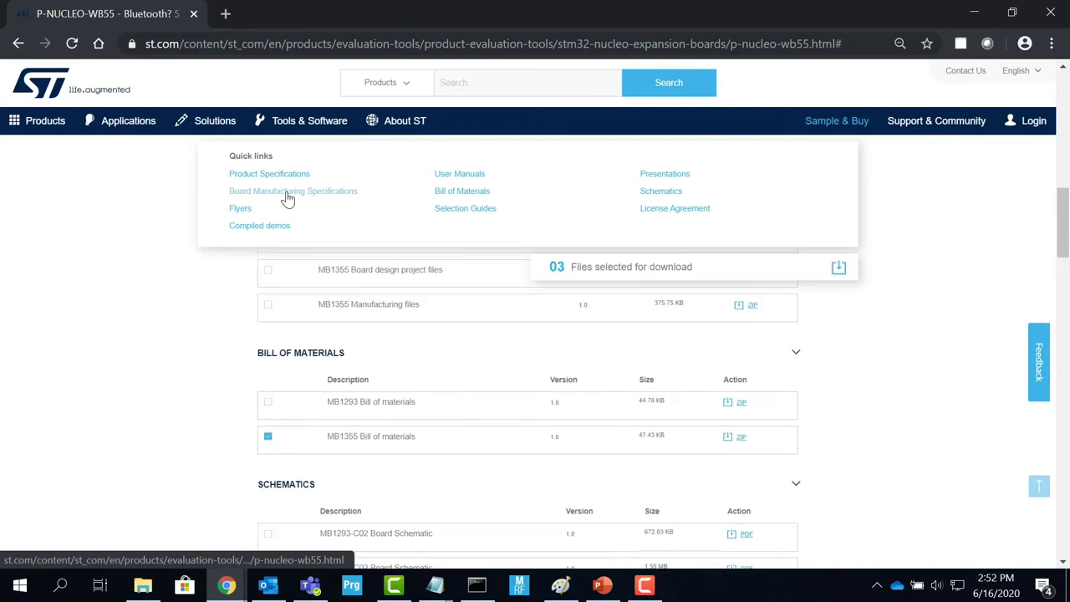
pyautogui.scroll(1, 282, 357)
pyautogui.click(267, 395)
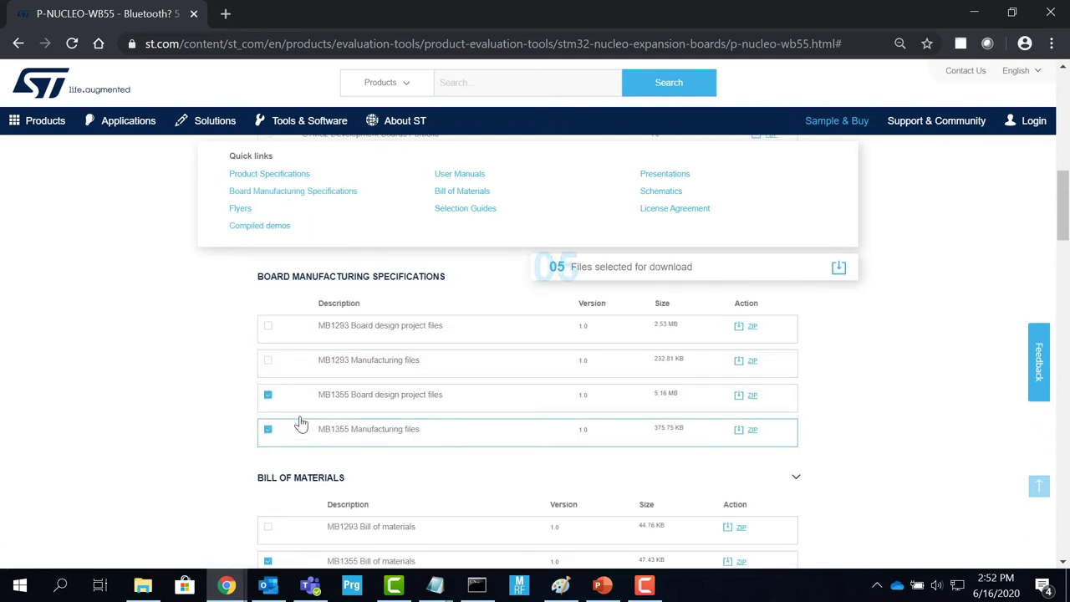
pyautogui.click(839, 269)
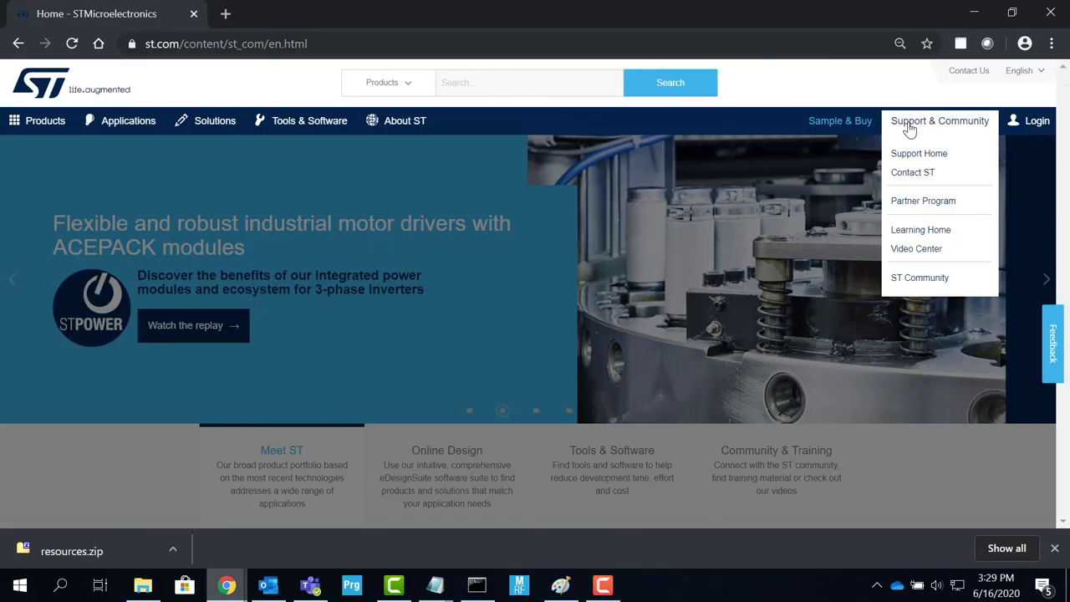
# Start a new ST support case with subject 'Test Video Note tutorial'.
pyautogui.click(919, 154)
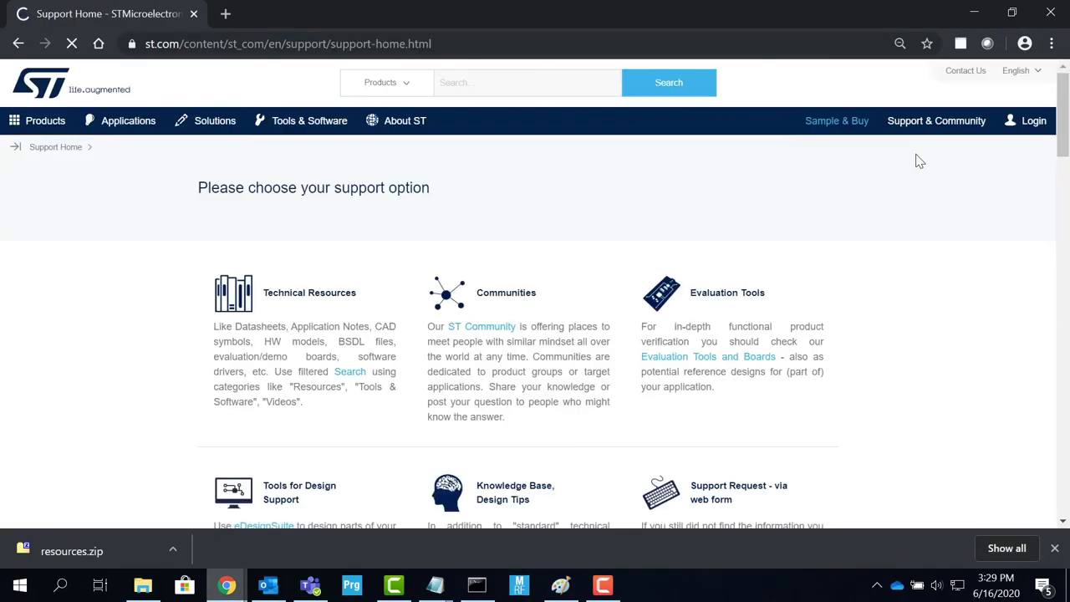
pyautogui.scroll(-2, 705, 246)
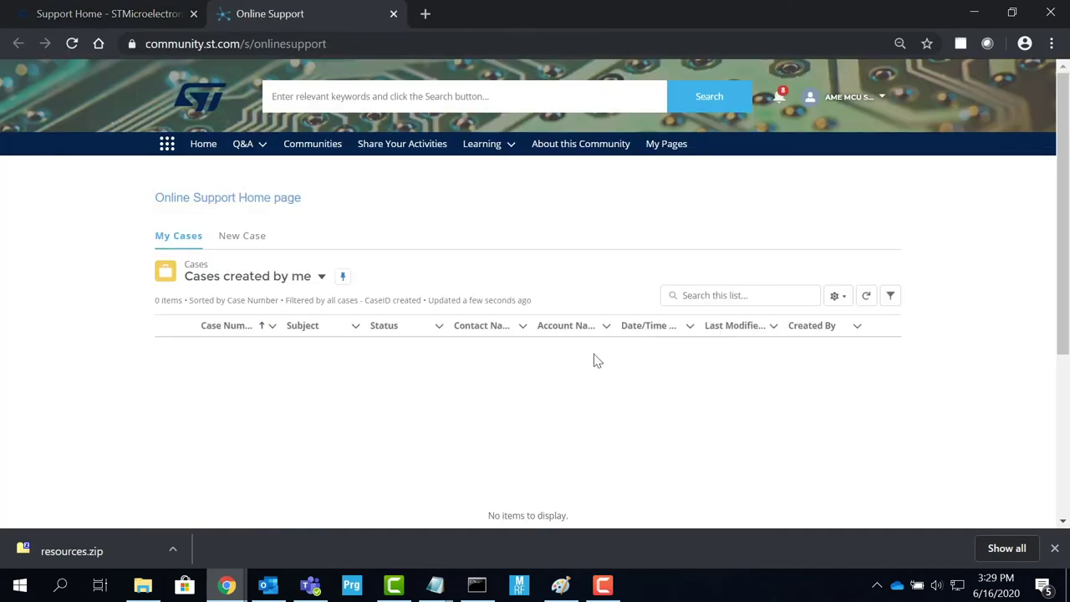
pyautogui.click(256, 236)
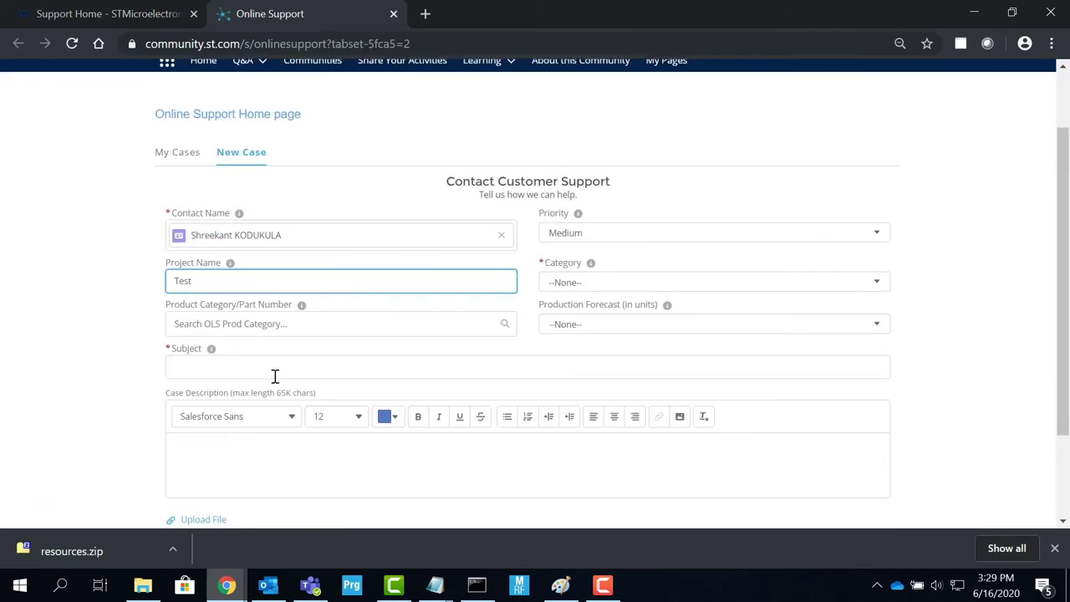
pyautogui.click(275, 368)
pyautogui.write('Test Video Note tutorial')
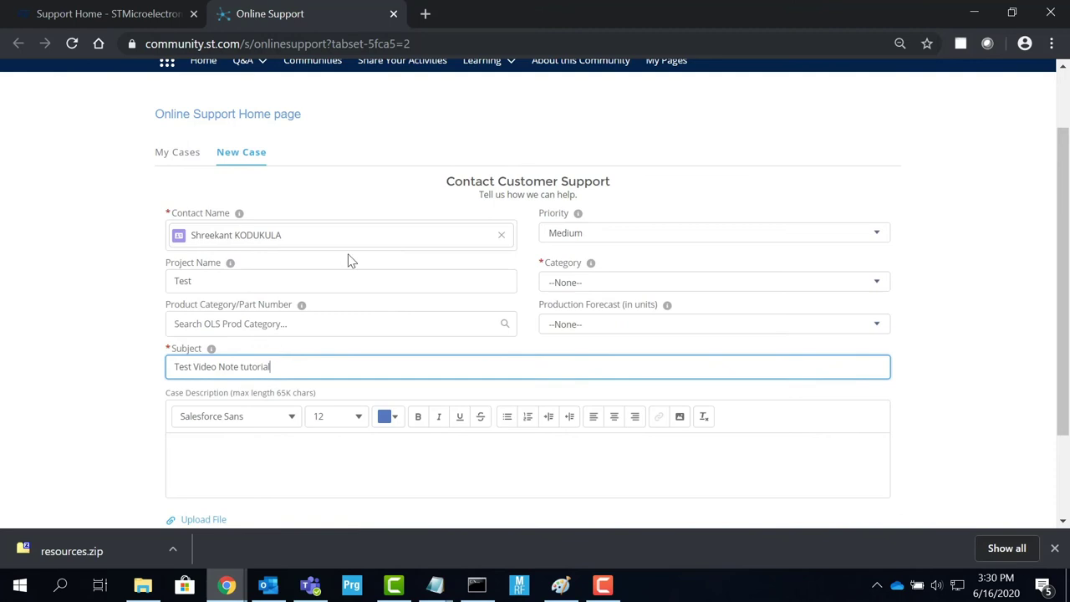
# Set the case category to Product / Application and submit the case.
pyautogui.click(600, 241)
pyautogui.click(602, 246)
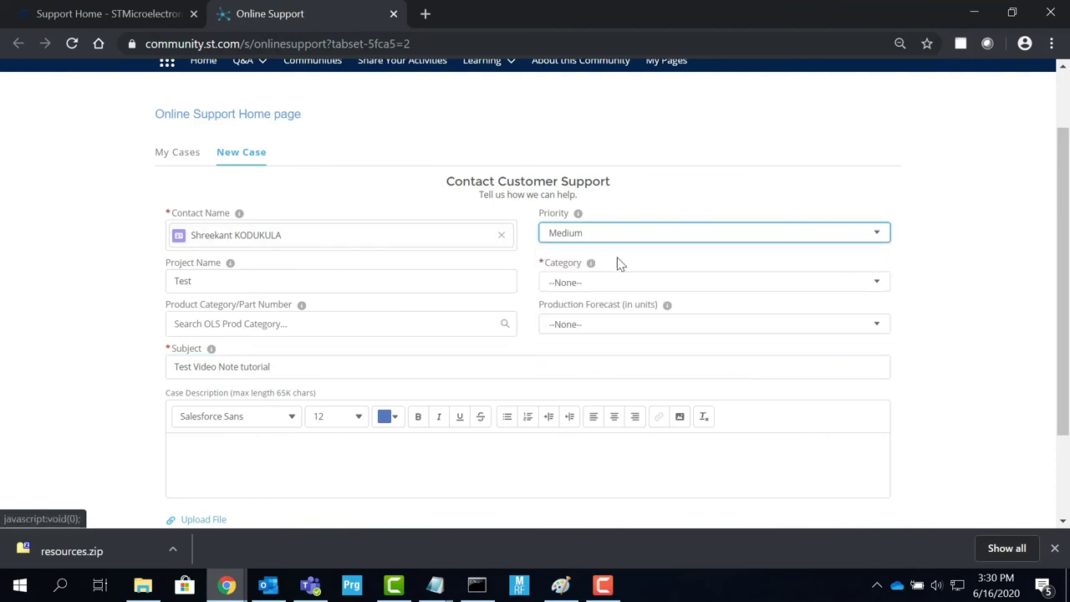
pyautogui.click(617, 282)
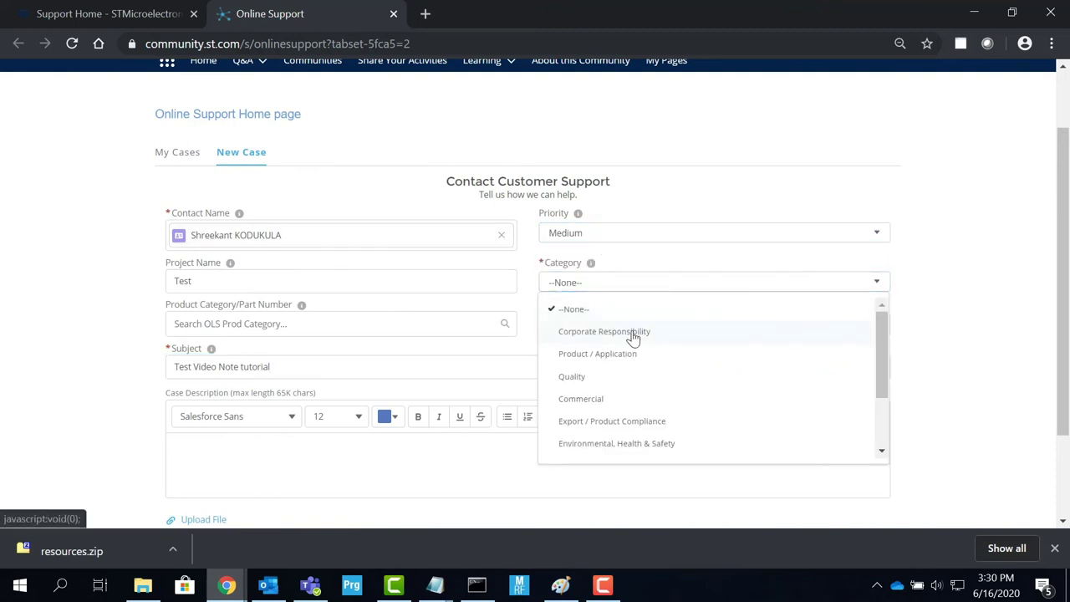
pyautogui.click(618, 357)
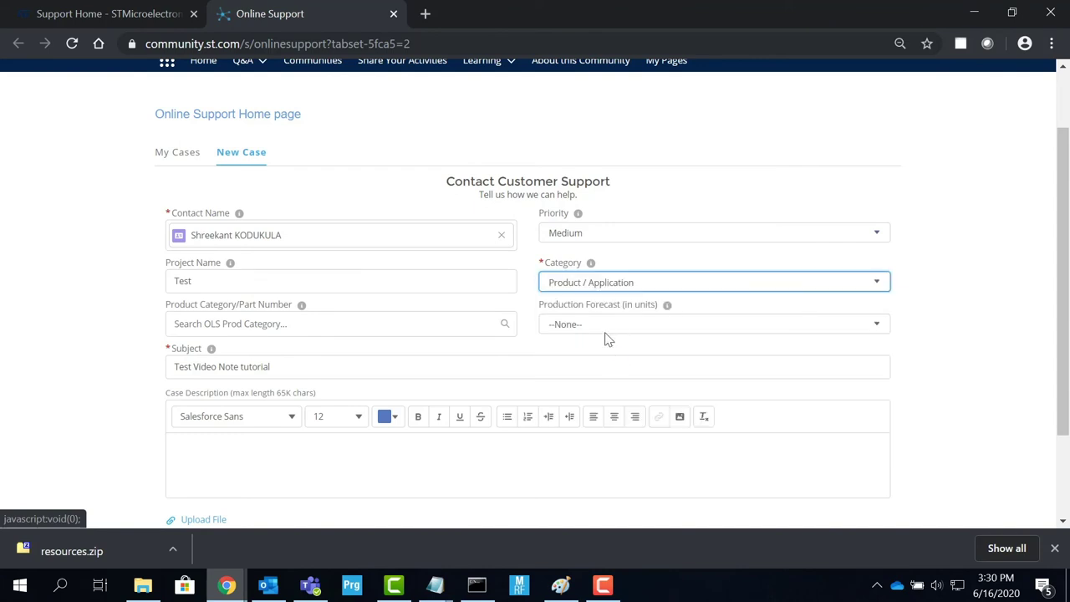
pyautogui.click(607, 335)
pyautogui.click(605, 335)
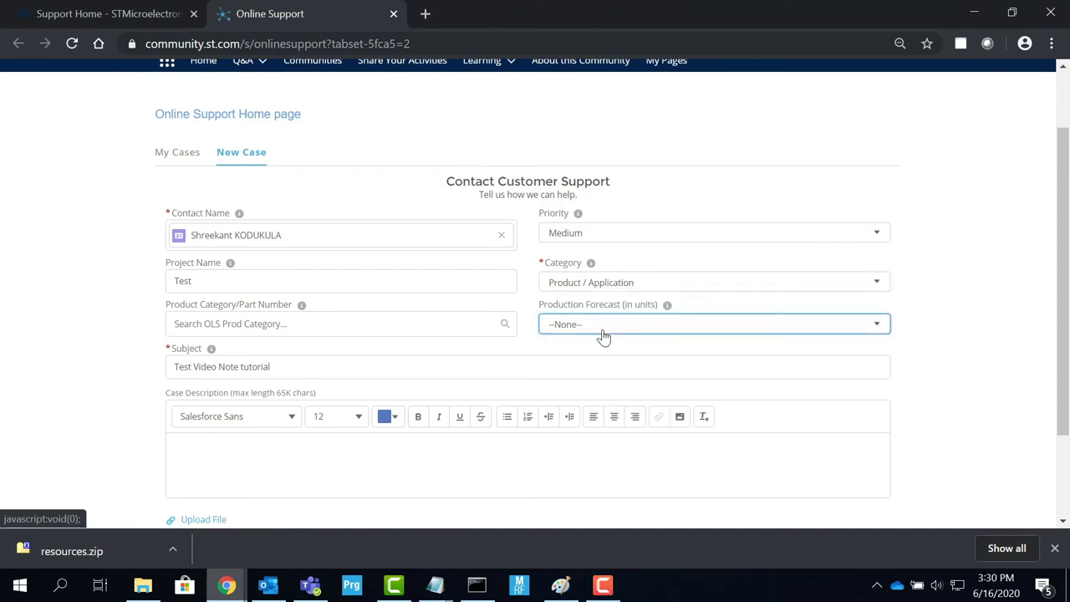
pyautogui.scroll(-2, 334, 454)
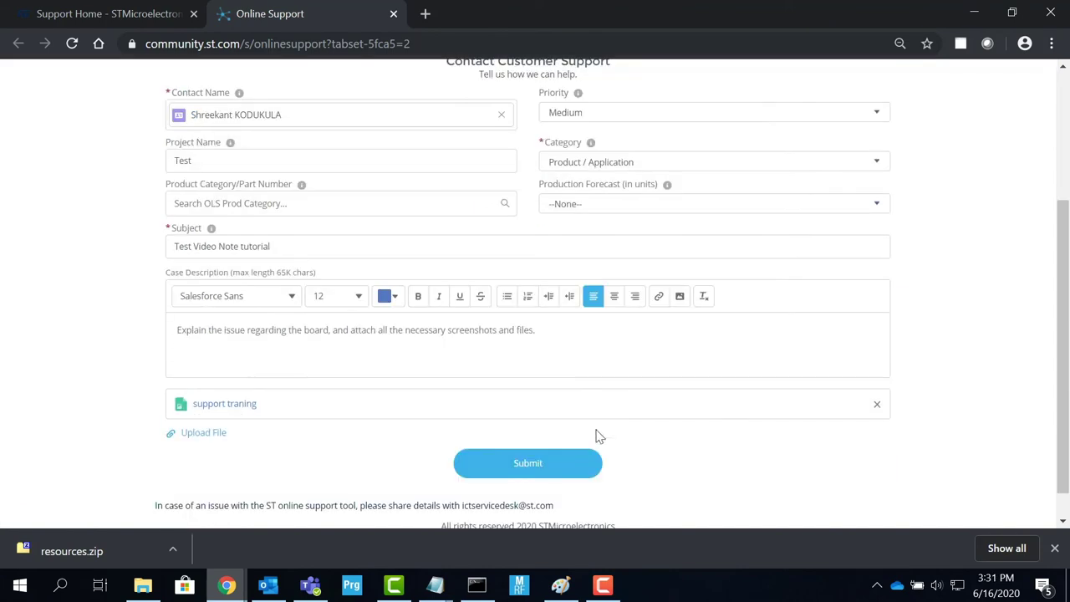
pyautogui.click(550, 467)
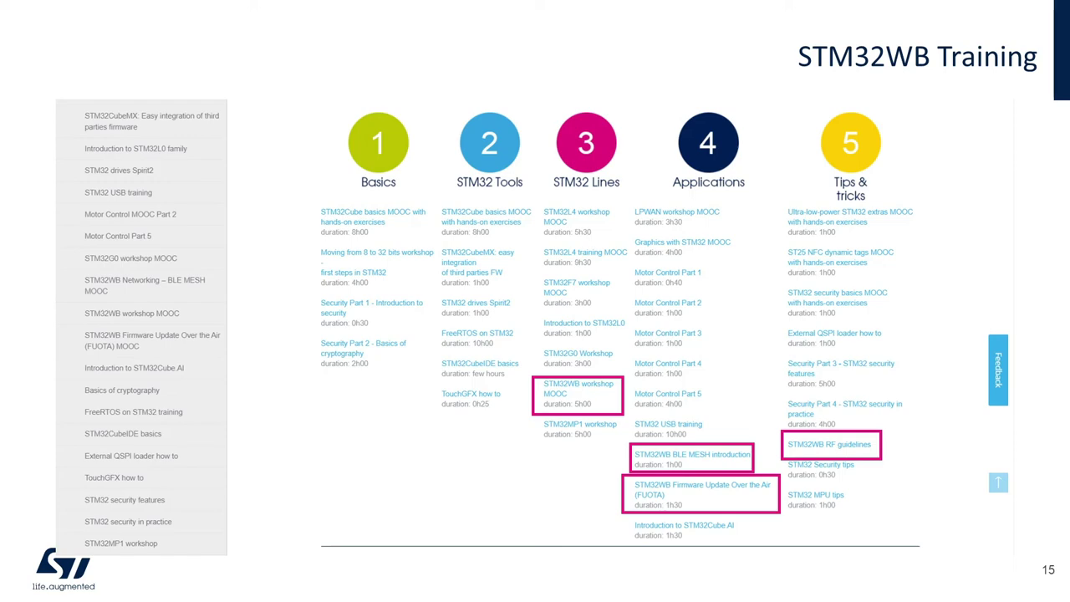
# Leave the STM32WB Training slide show and return to the st.com home page in the browser.
pyautogui.hotkey('alt', 'Tab')
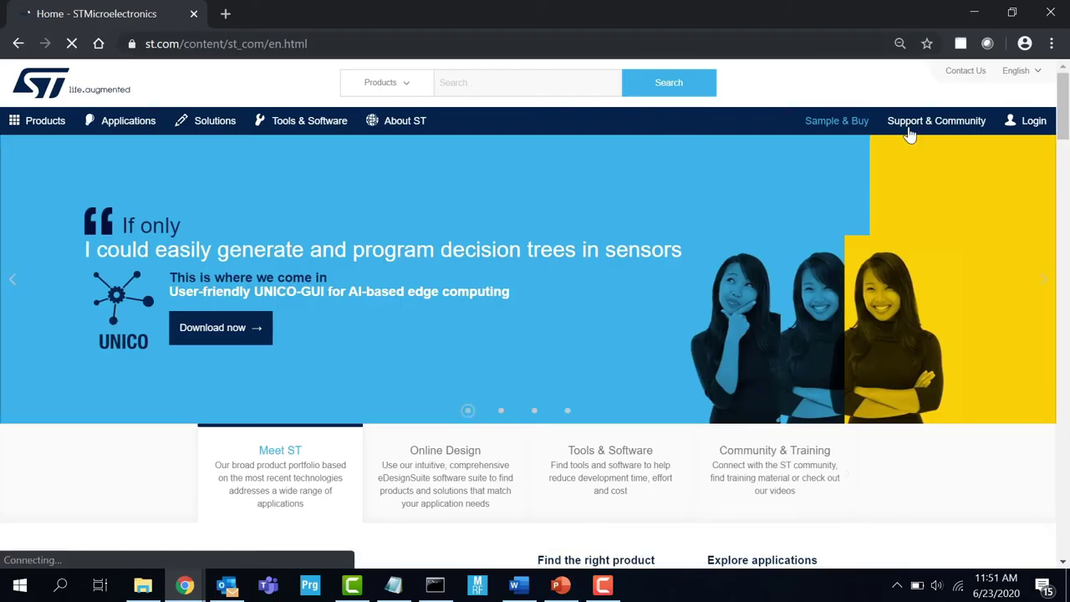
# Go through Support Home > Learning > STM32 Education > STM32 MOOCs and scroll to the course list.
pyautogui.moveTo(922, 127)
pyautogui.click(910, 156)
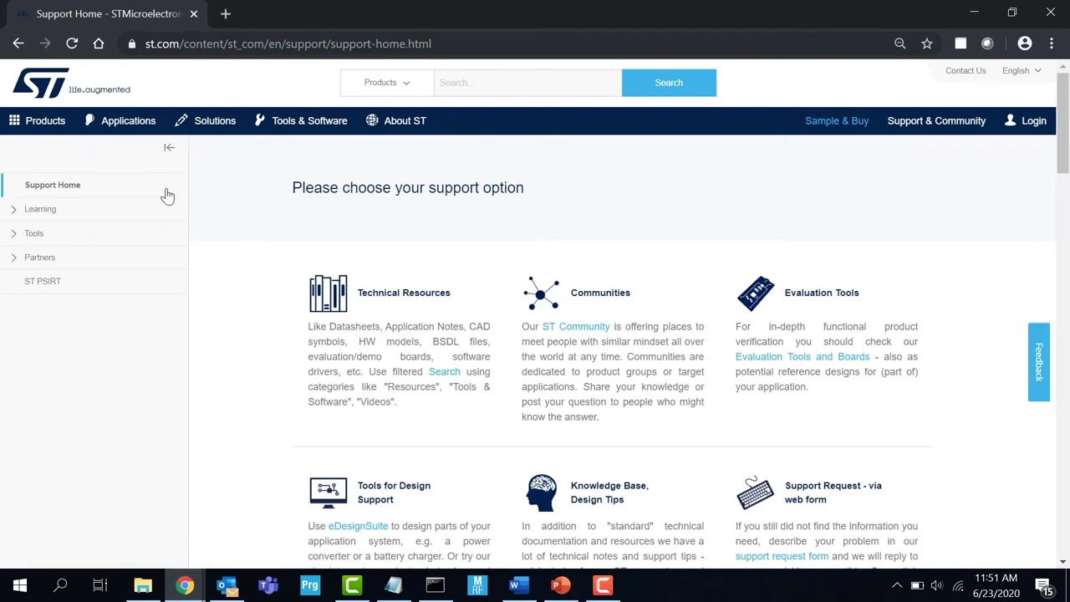
pyautogui.click(46, 209)
pyautogui.click(24, 283)
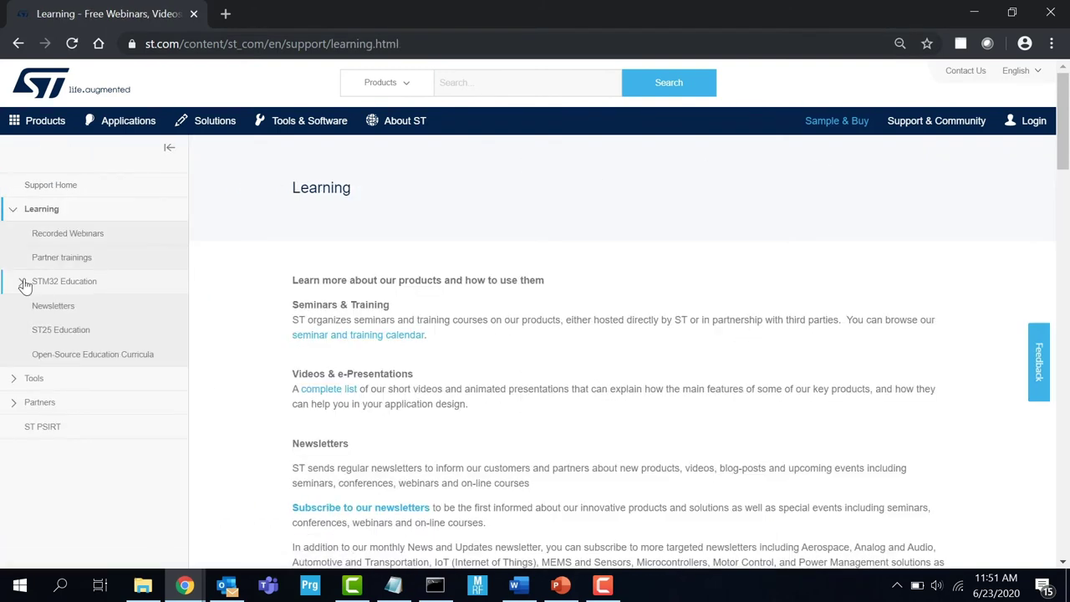
pyautogui.click(53, 336)
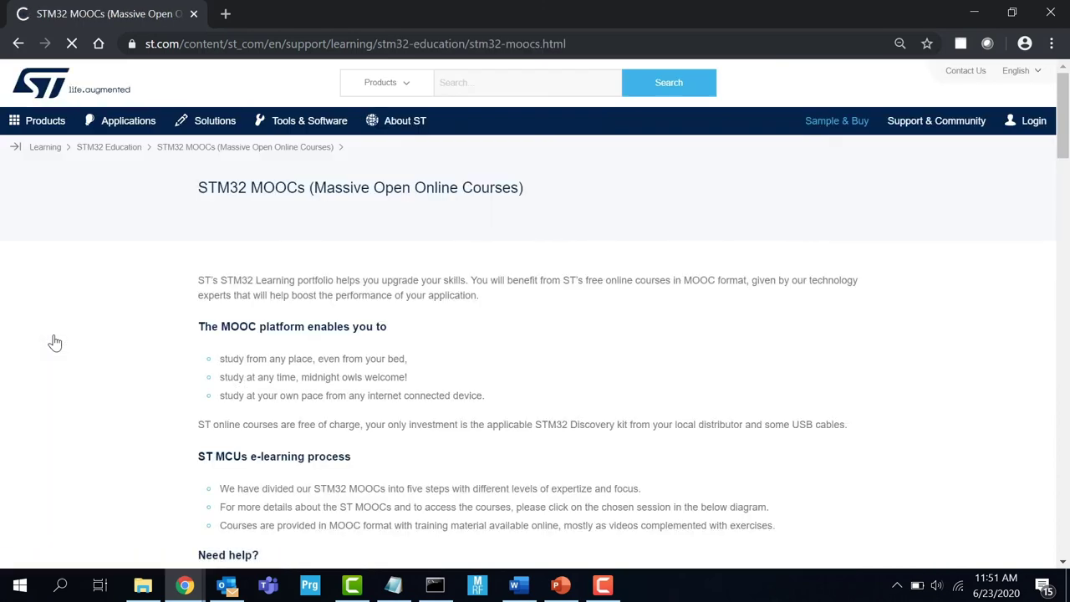
pyautogui.scroll(-2, 436, 294)
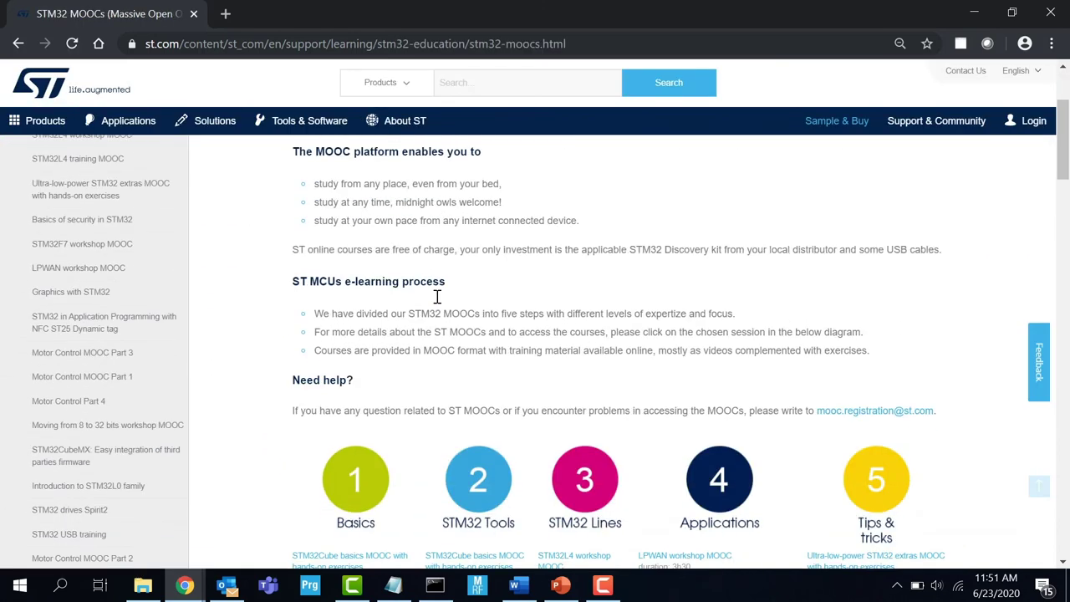
pyautogui.scroll(-5, 436, 296)
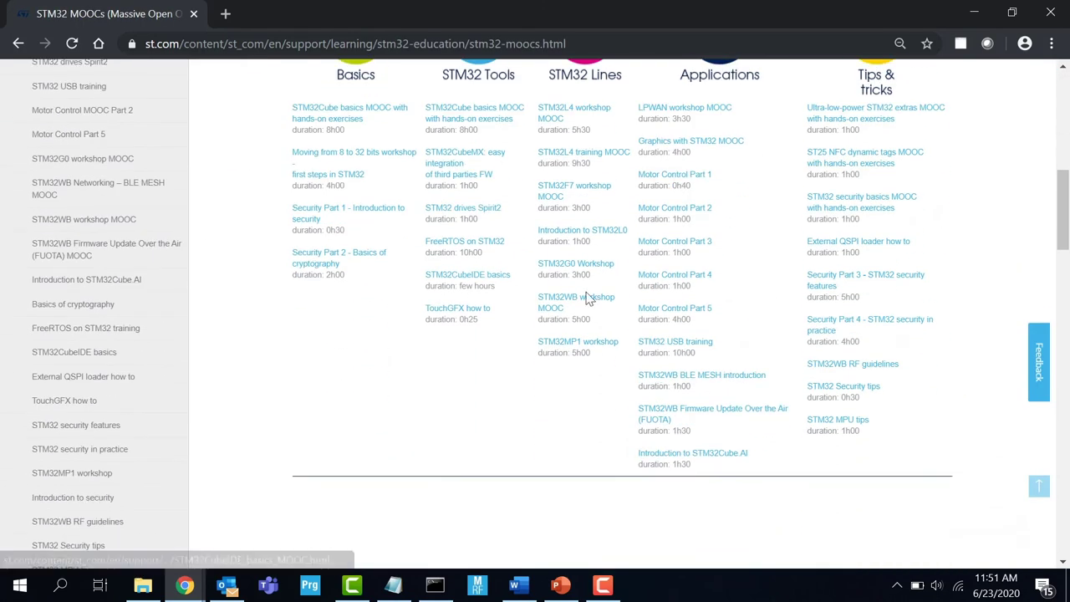
pyautogui.rightClick(556, 296)
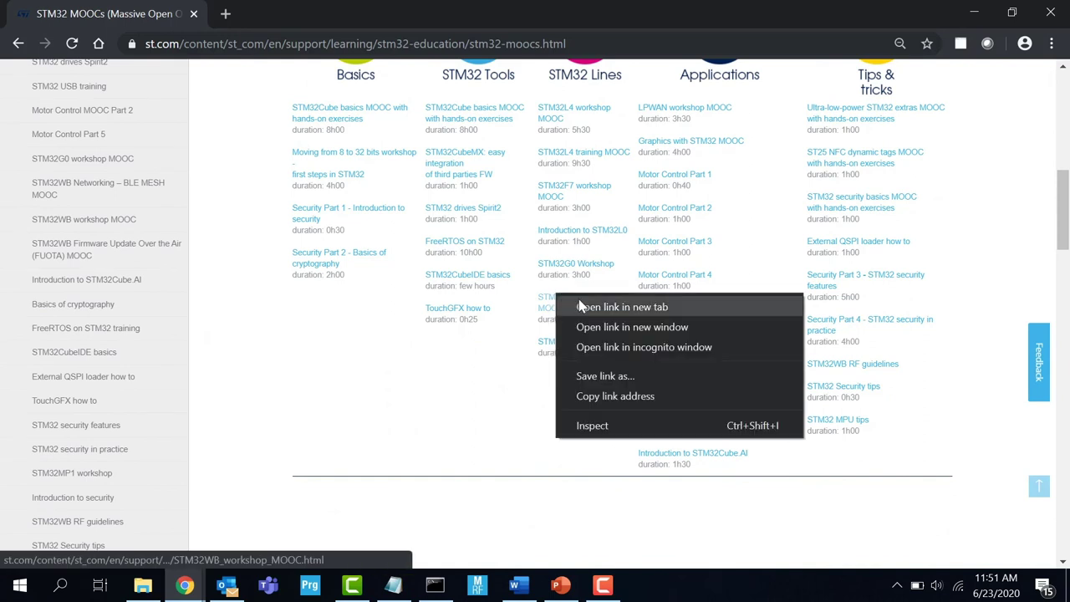
pyautogui.click(583, 306)
pyautogui.hotkey('ctrl', 'Tab')
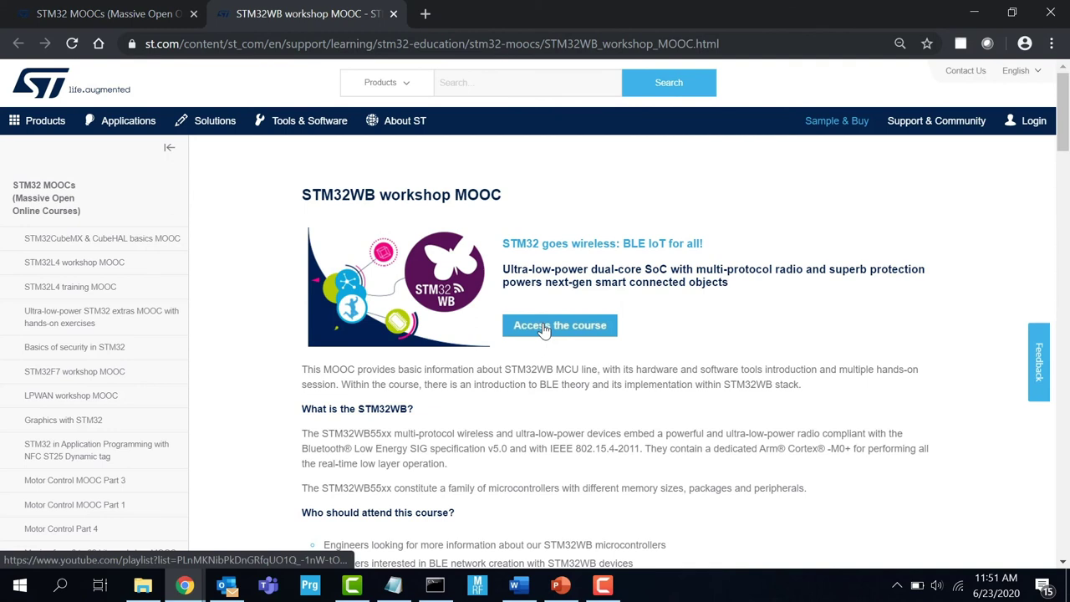
pyautogui.click(394, 15)
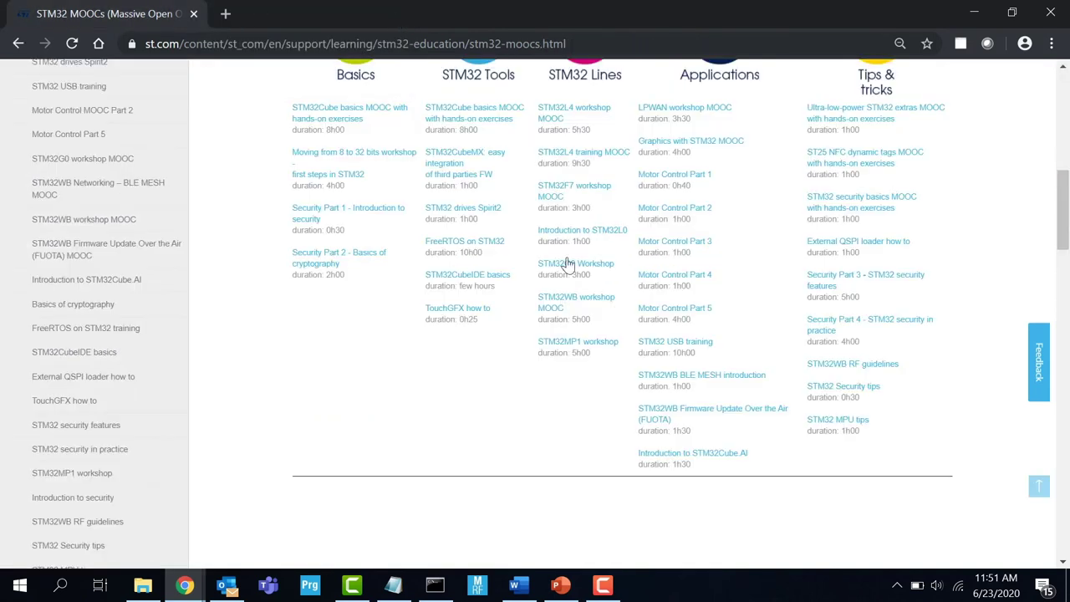
pyautogui.rightClick(690, 377)
pyautogui.click(718, 388)
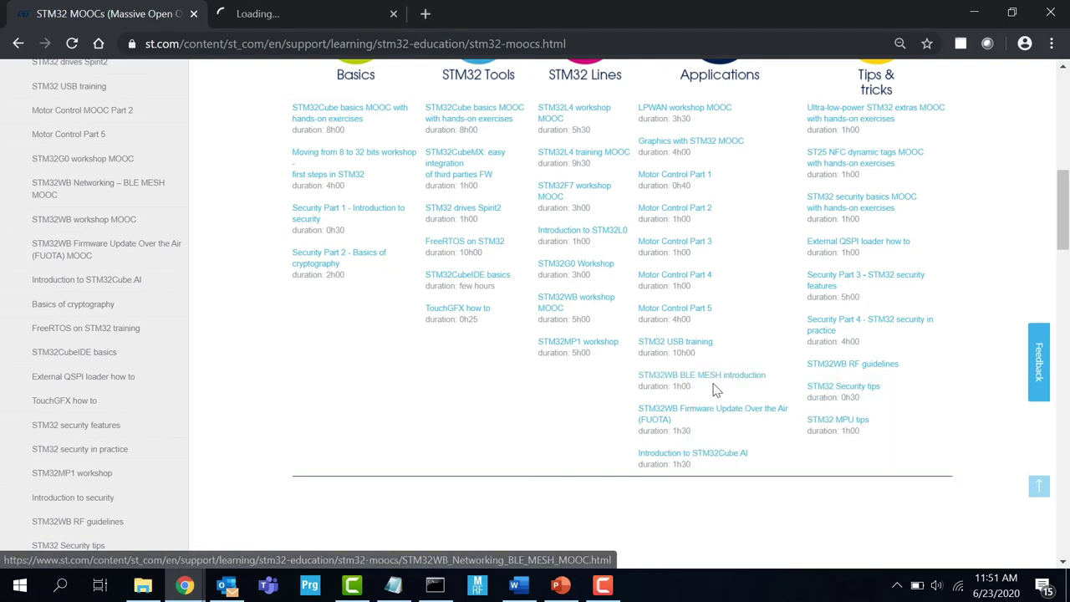
pyautogui.click(304, 12)
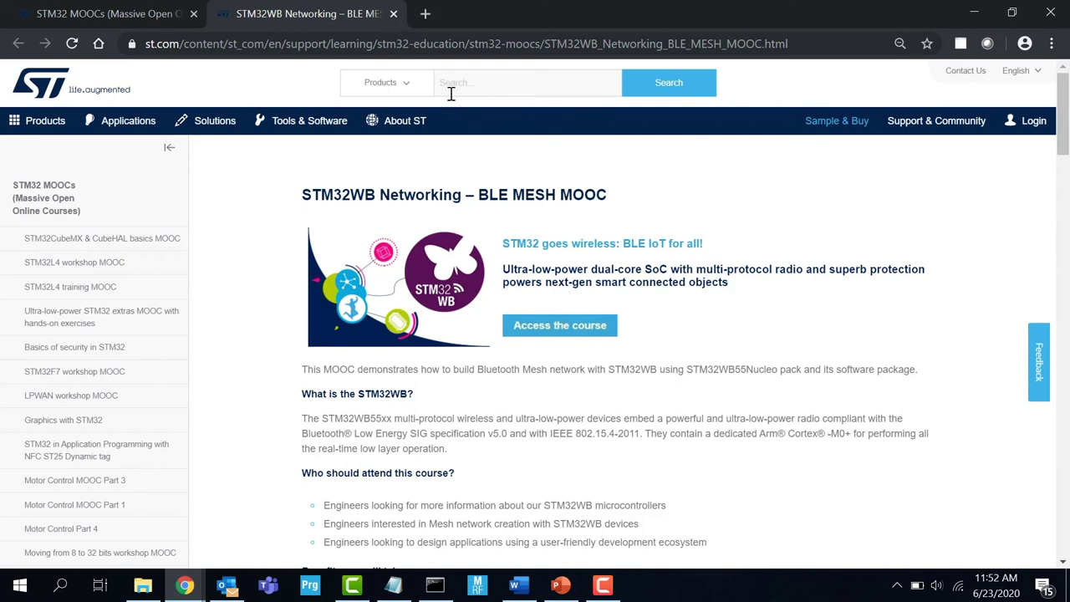
pyautogui.click(393, 14)
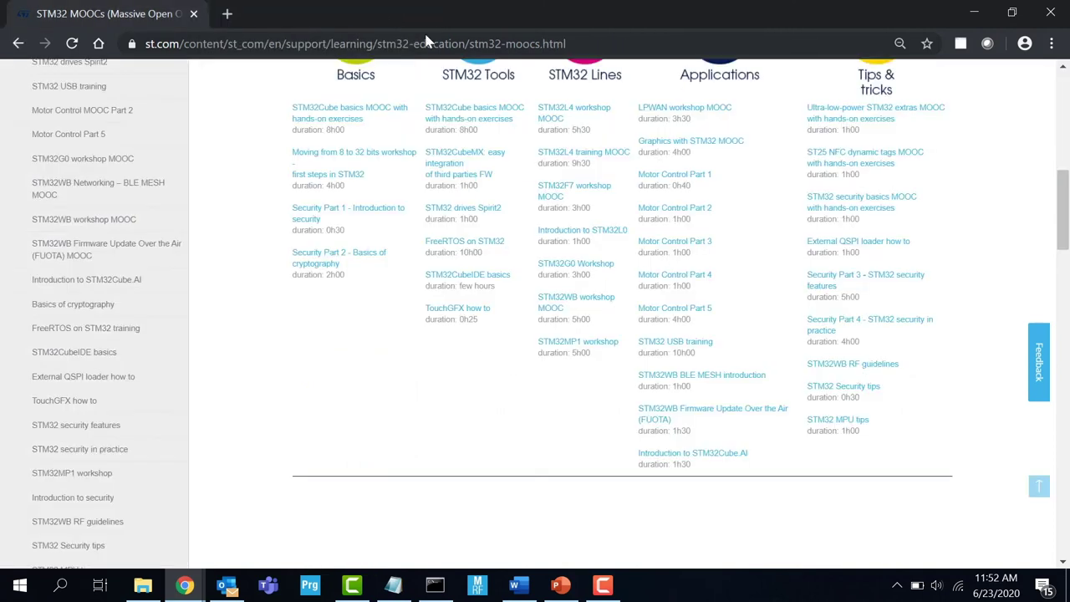
# Preview the STM32WB FUOTA course in a separate tab, close it, then open the STM32WB – RF guidelines course.
pyautogui.rightClick(692, 409)
pyautogui.click(718, 424)
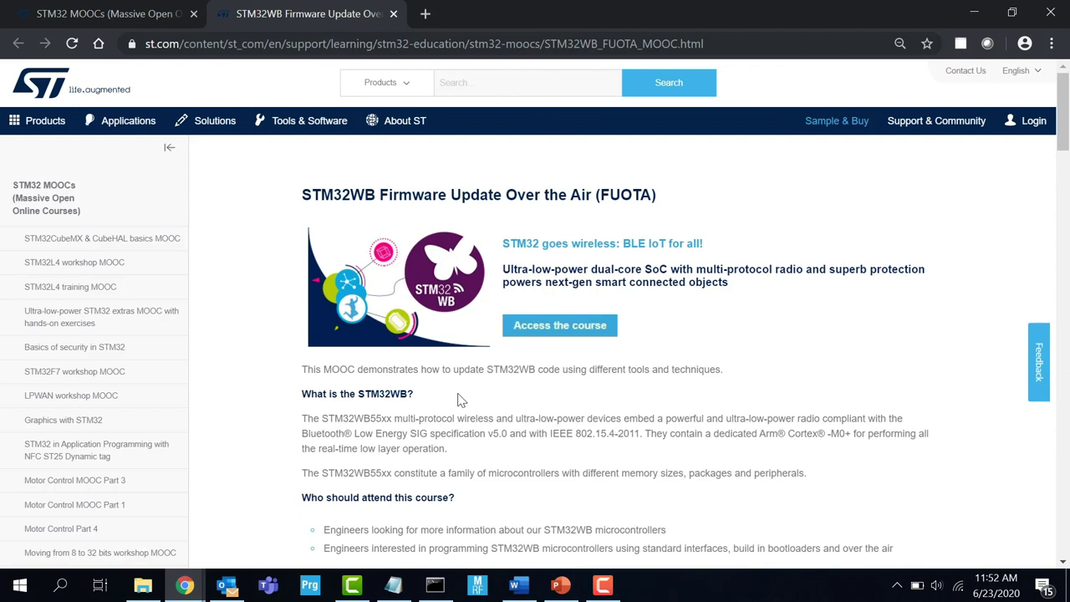
pyautogui.click(393, 13)
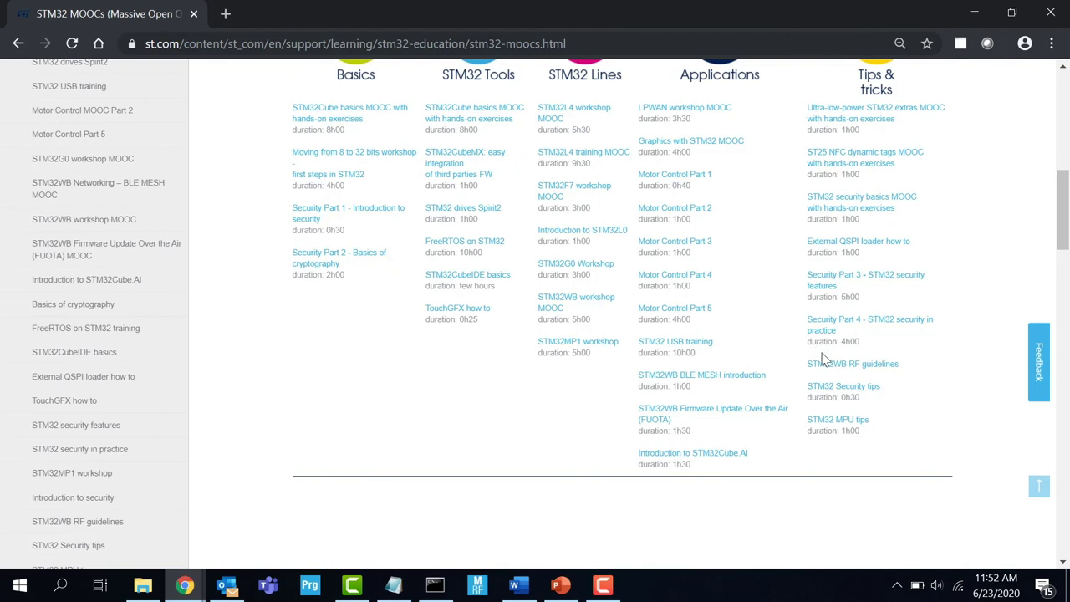
pyautogui.click(826, 370)
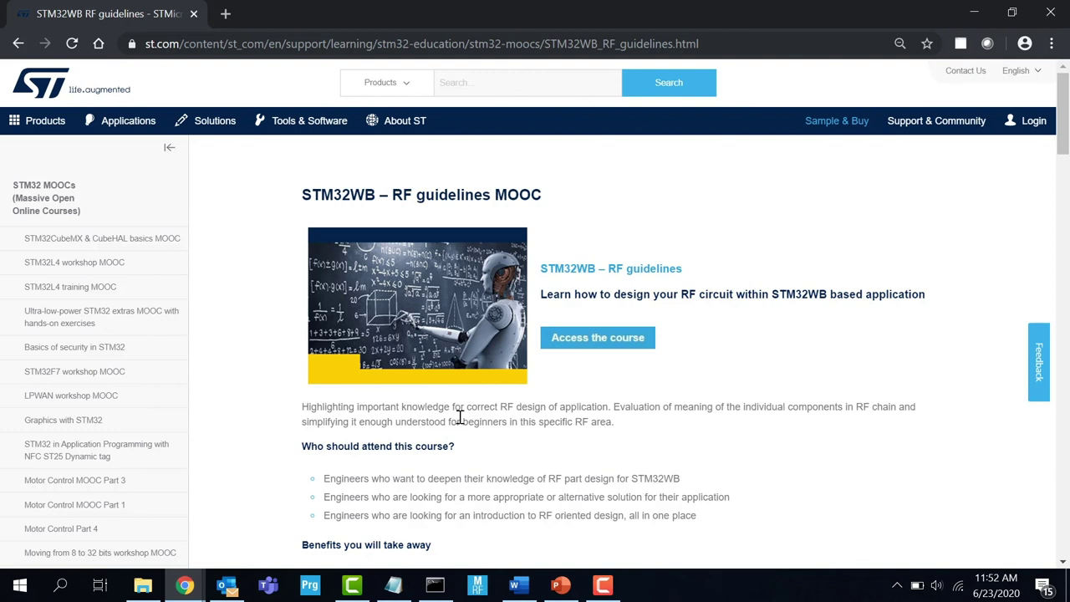
pyautogui.scroll(-1, 459, 417)
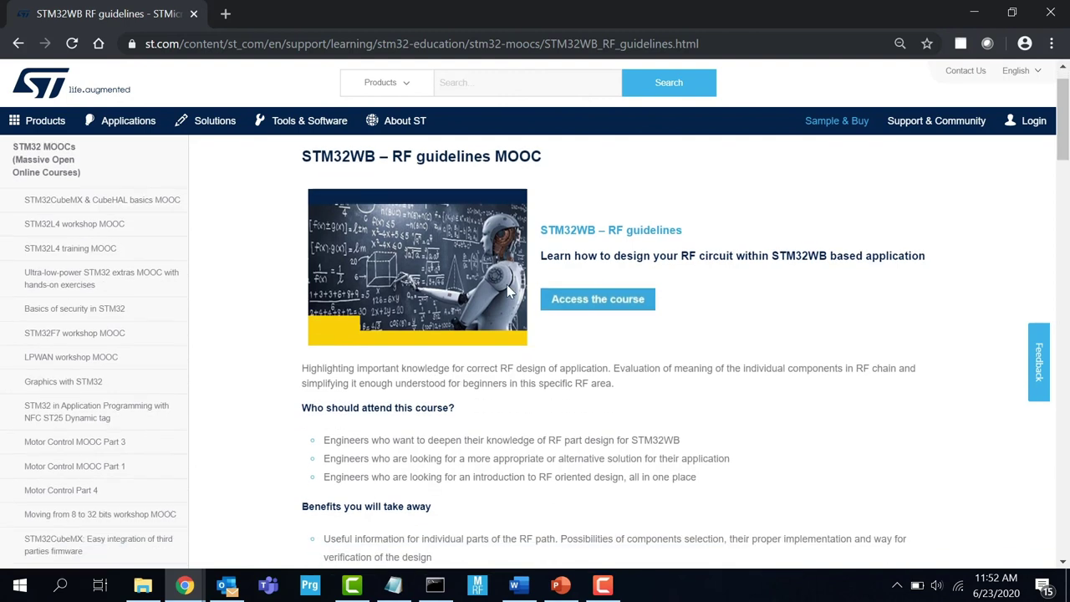